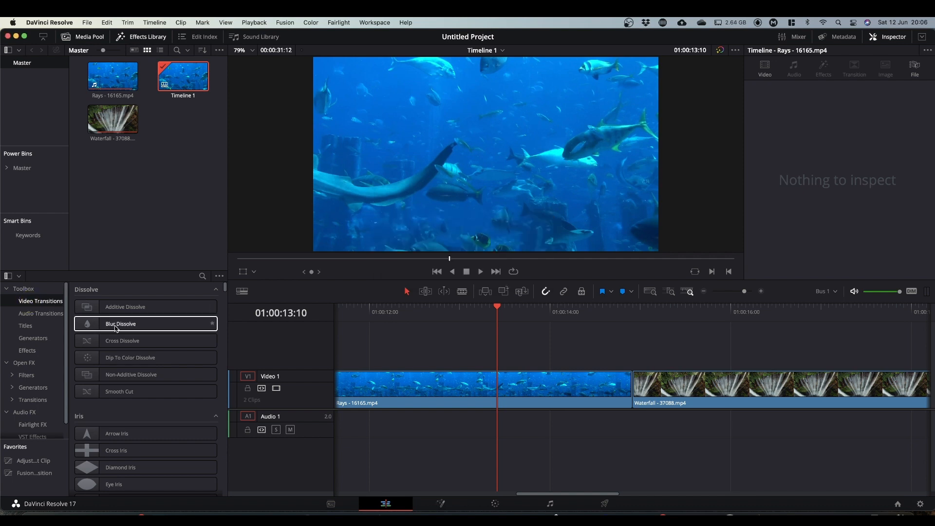
Look through the available video transitions, from the Dissolve group down to the Fusion Transitions
scroll(143, 427, down, 8)
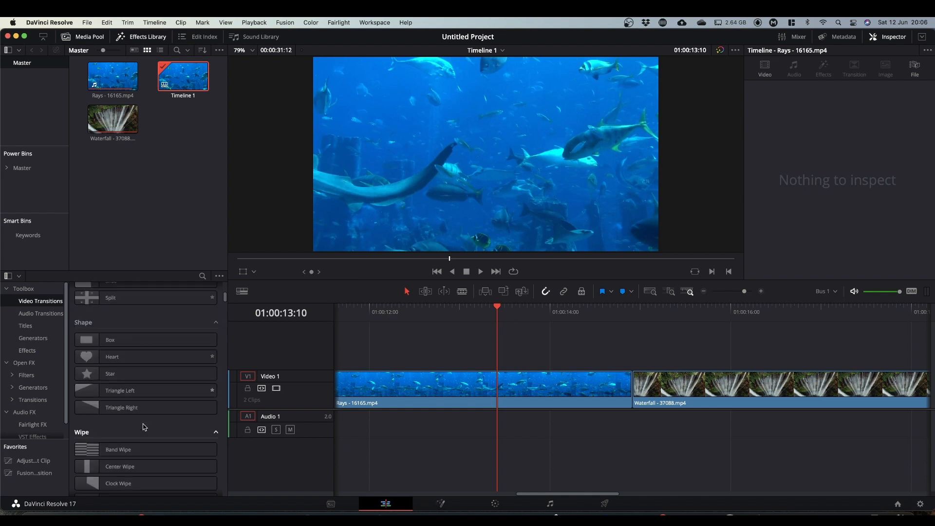
scroll(143, 427, up, 5)
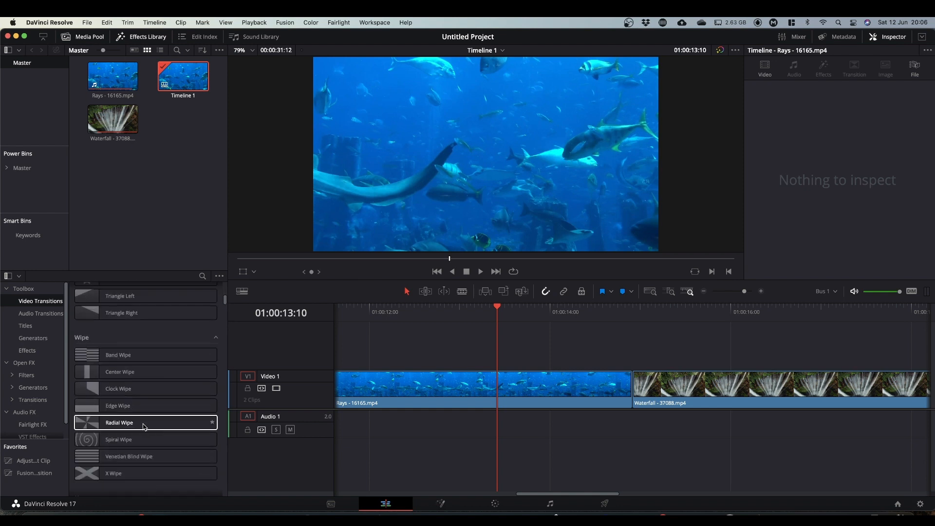
scroll(144, 427, down, 10)
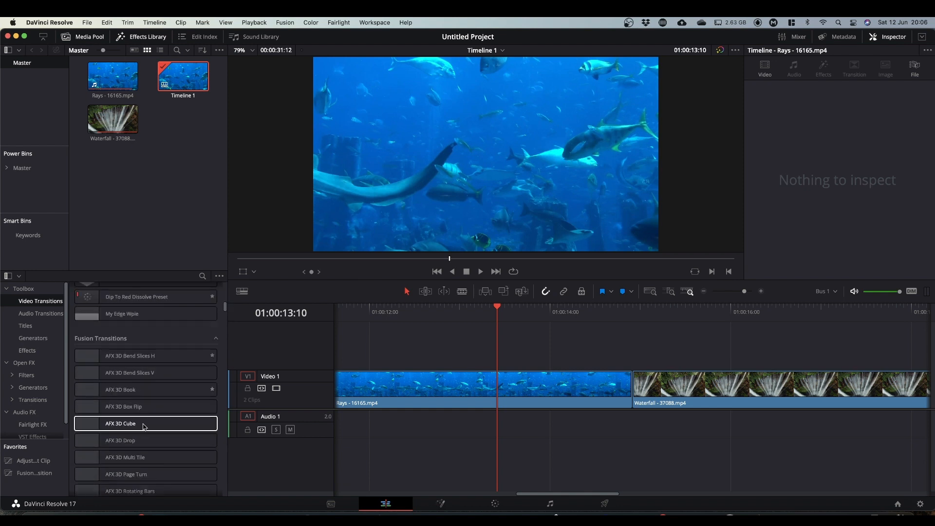
scroll(143, 427, up, 15)
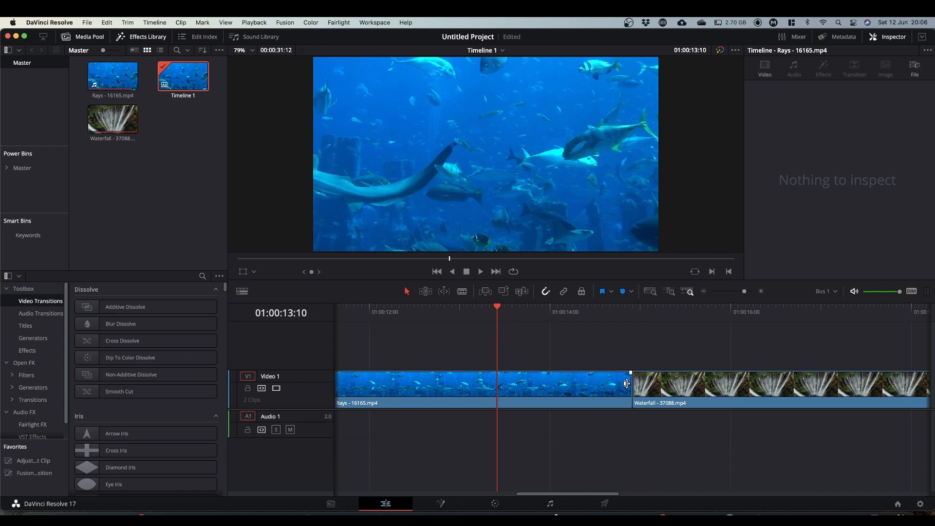
Check the Rays clip's spare end frames by moving it to Video 2 and extending it, then restore its length and place on Video 1
click(627, 384)
drag(595, 384, 839, 341)
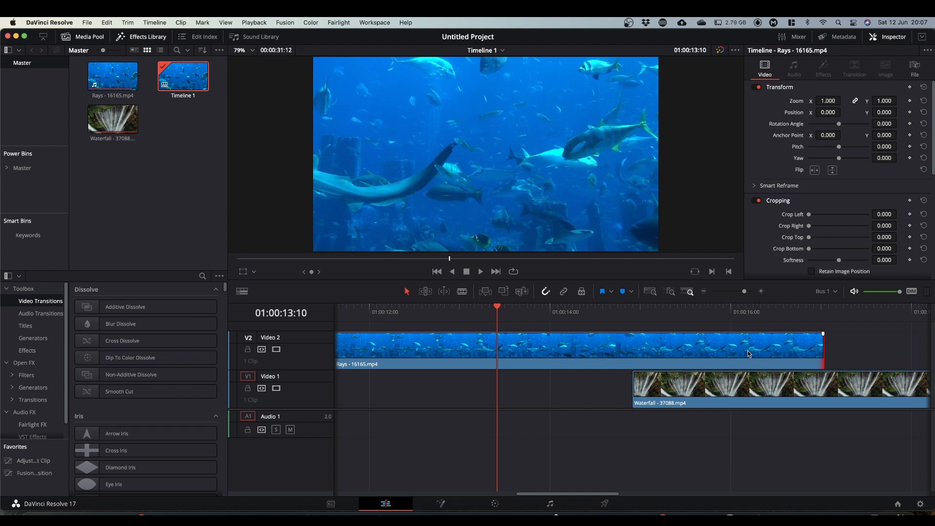
drag(819, 346, 631, 357)
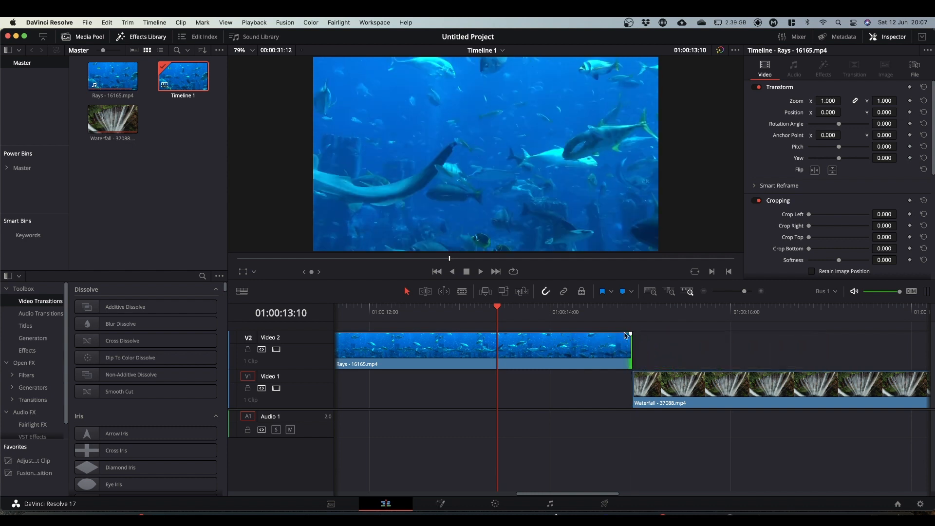
click(674, 385)
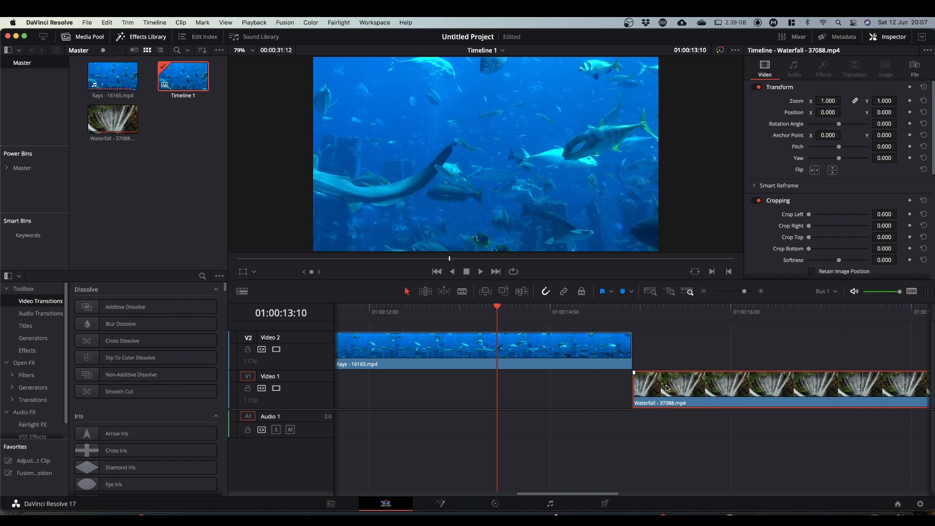
click(641, 388)
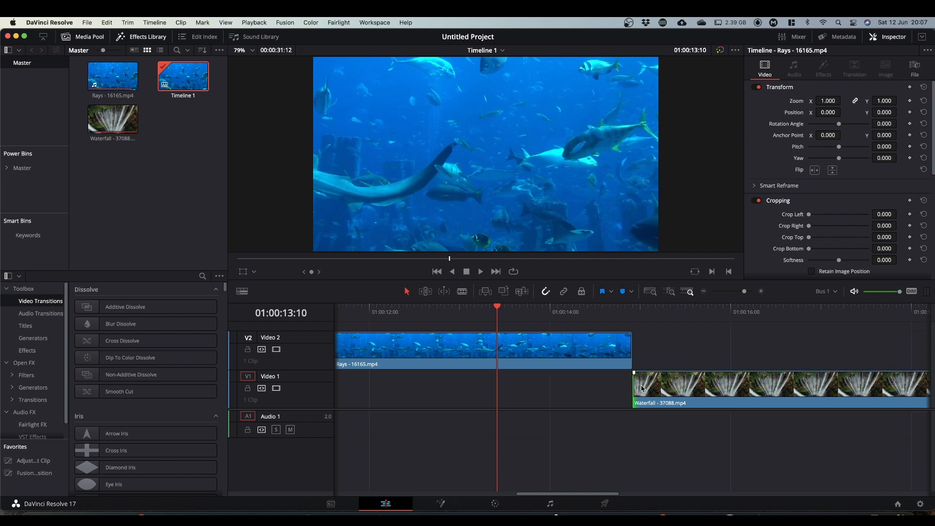
drag(612, 351, 599, 378)
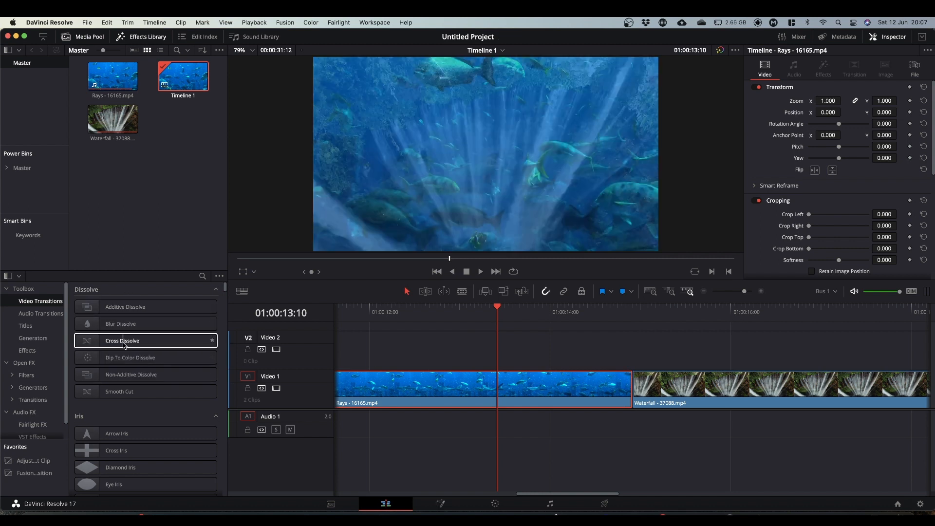
Add a Cross Dissolve at the cut between the Rays and Waterfall clips and convert it to a Fusion Cross Dissolve
drag(123, 345, 637, 397)
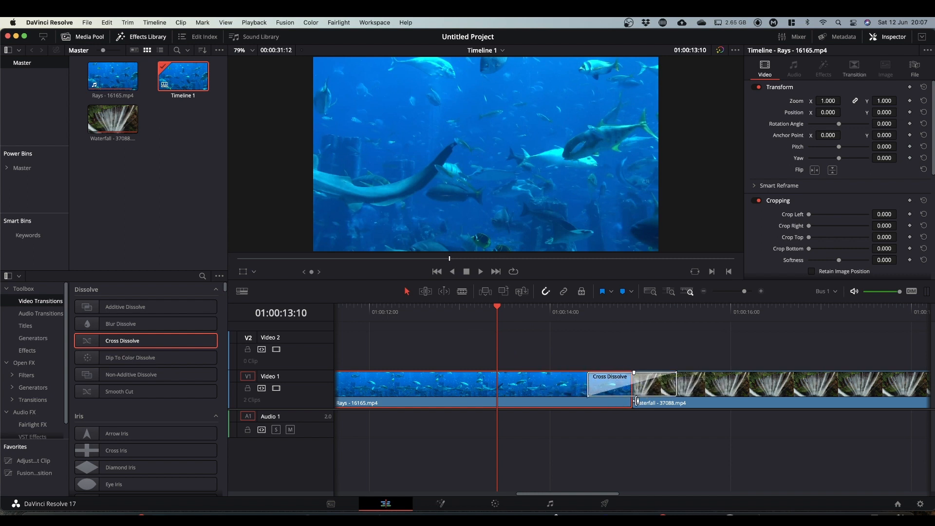
click(625, 310)
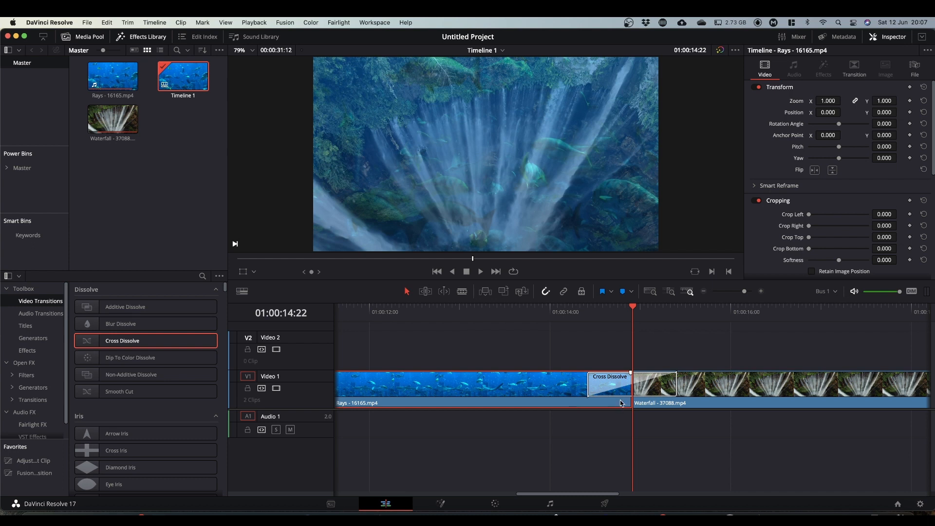
right_click(609, 384)
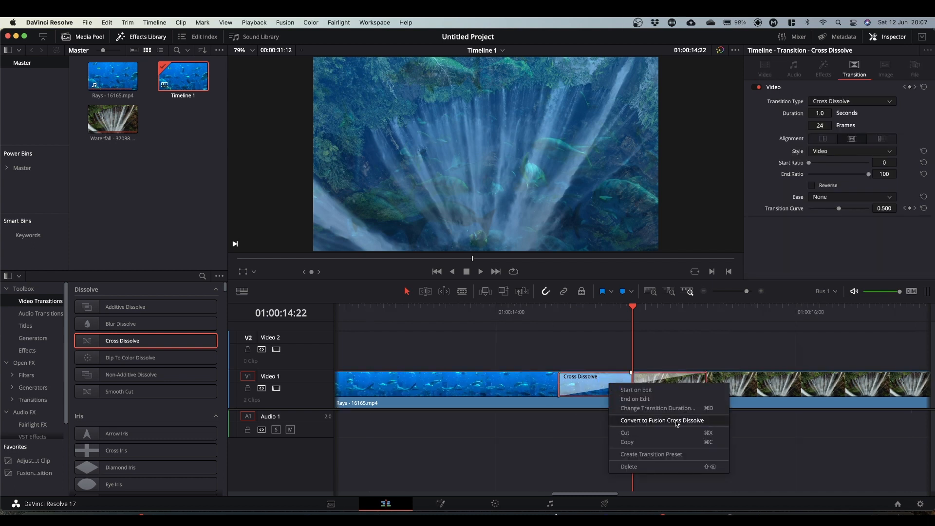
click(654, 420)
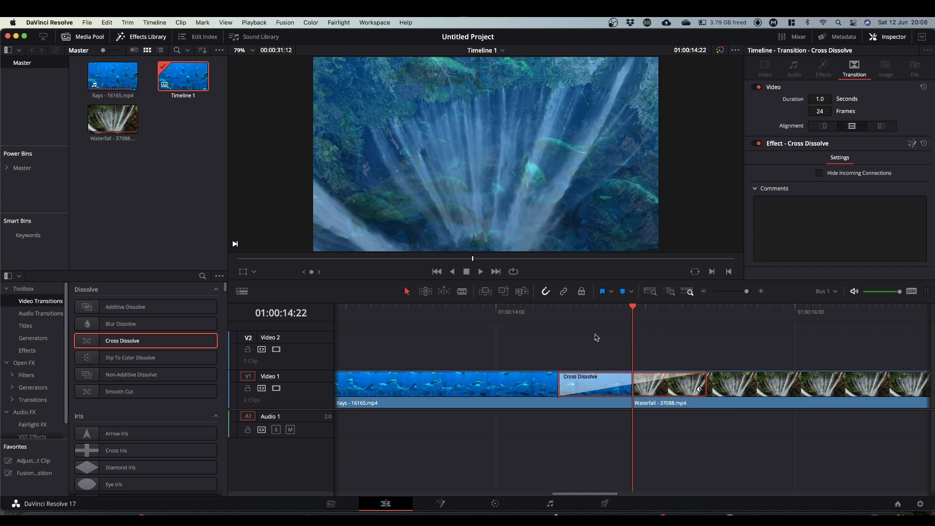
Open the Cross Dissolve in the Fusion page and space the MediaIn1 and MediaIn2 nodes away from the CrossDissolve node
right_click(598, 387)
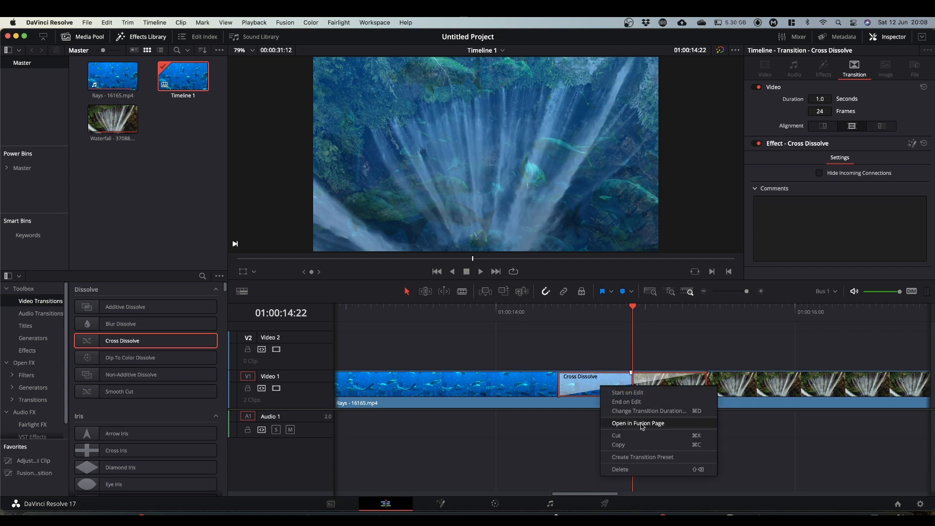
click(642, 424)
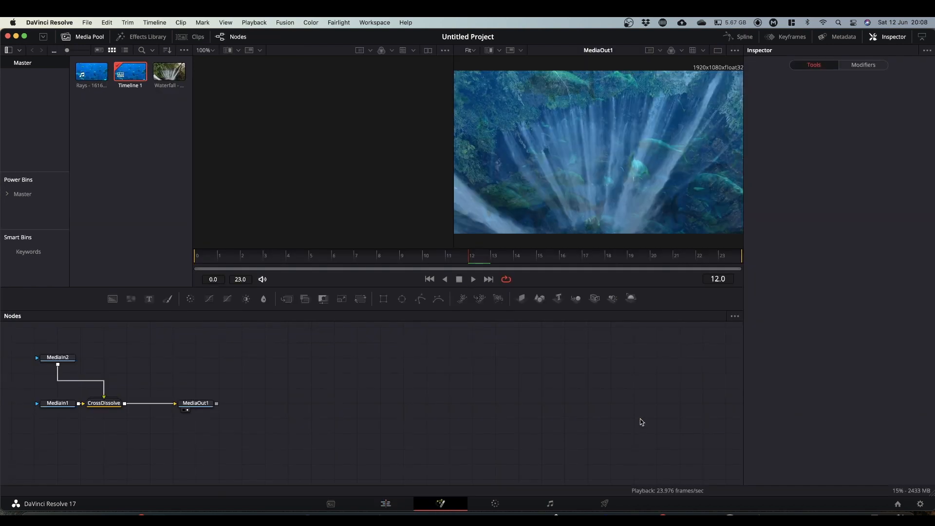
drag(276, 404, 556, 402)
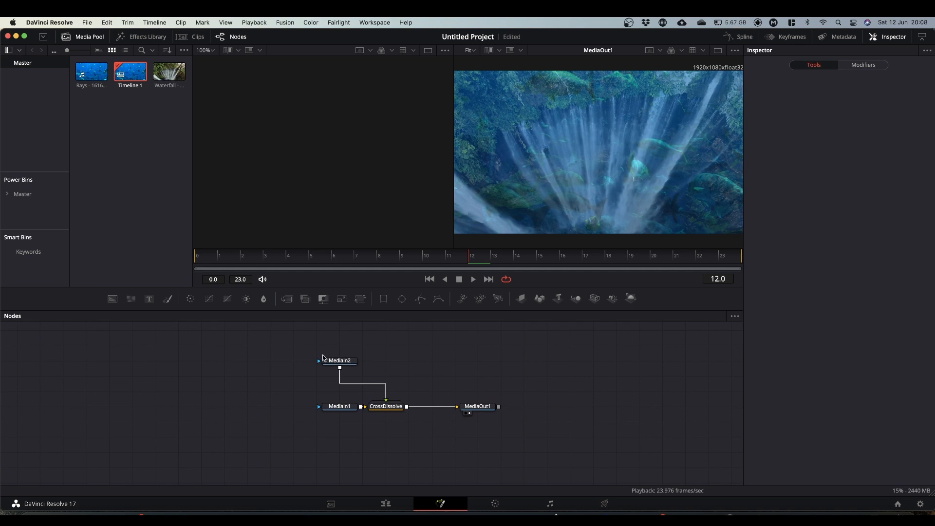
drag(338, 360, 245, 360)
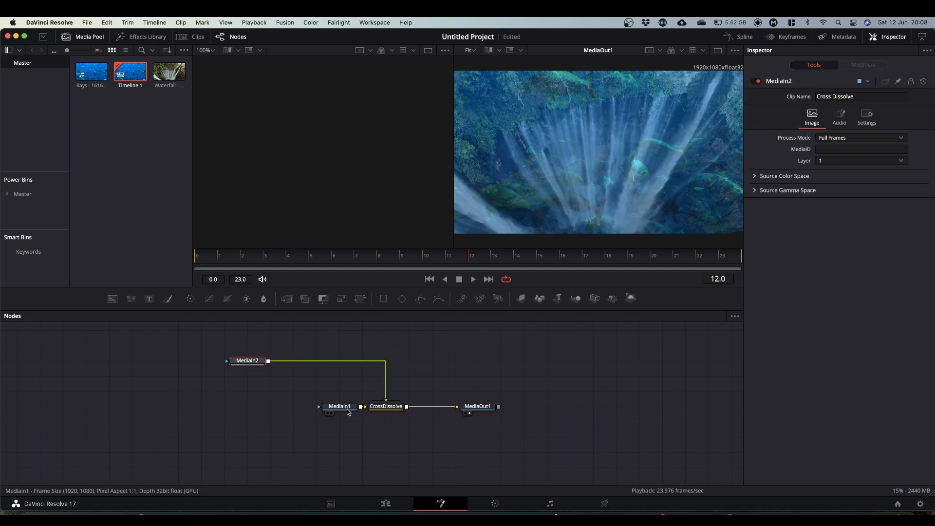
drag(347, 407, 254, 407)
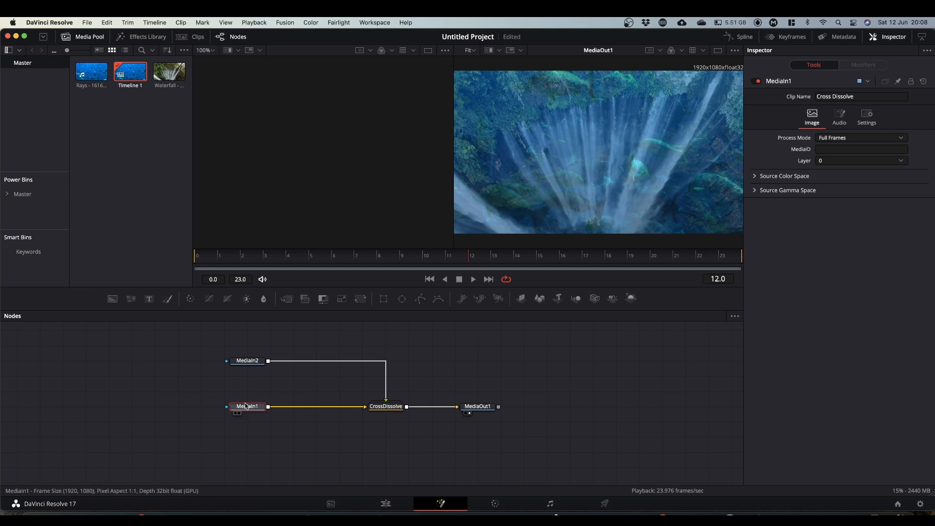
Compare the Fusion page entered directly from the timeline with the Cross Dissolve transition's own composition opened in Fusion
click(384, 507)
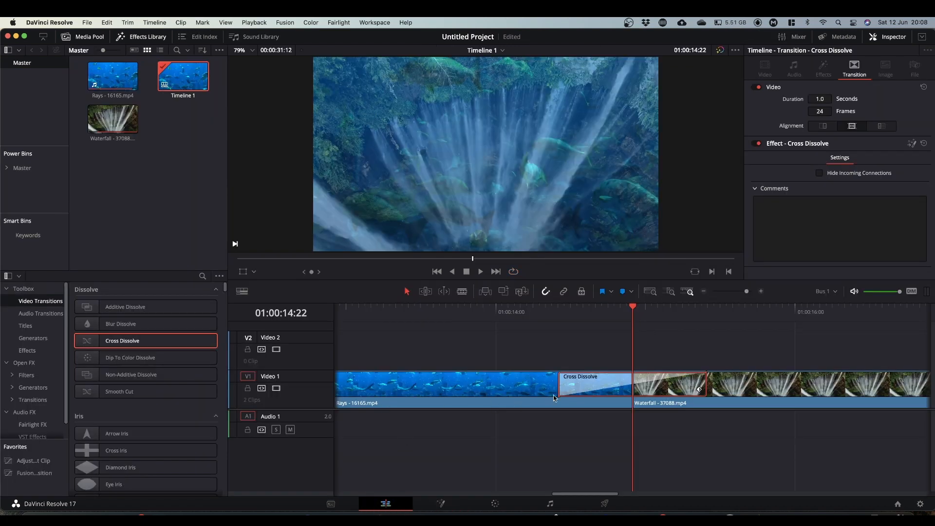
click(440, 503)
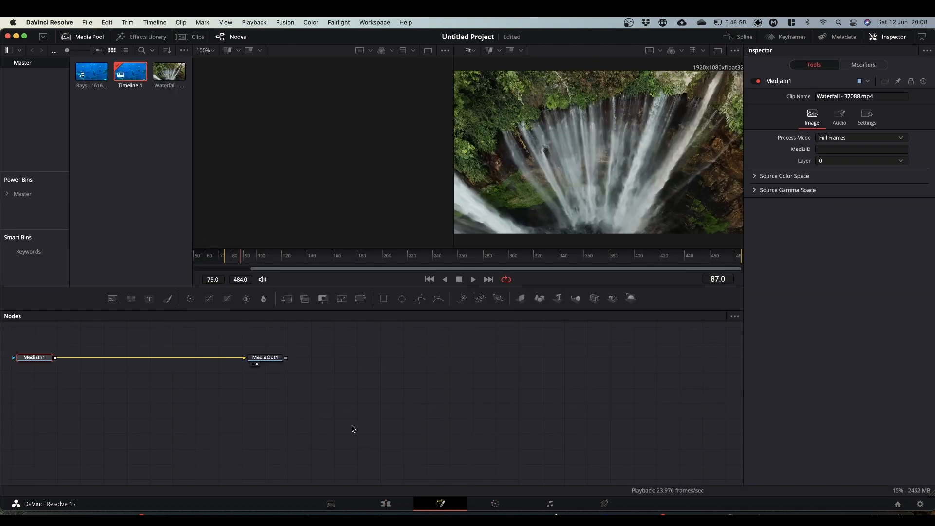
click(385, 503)
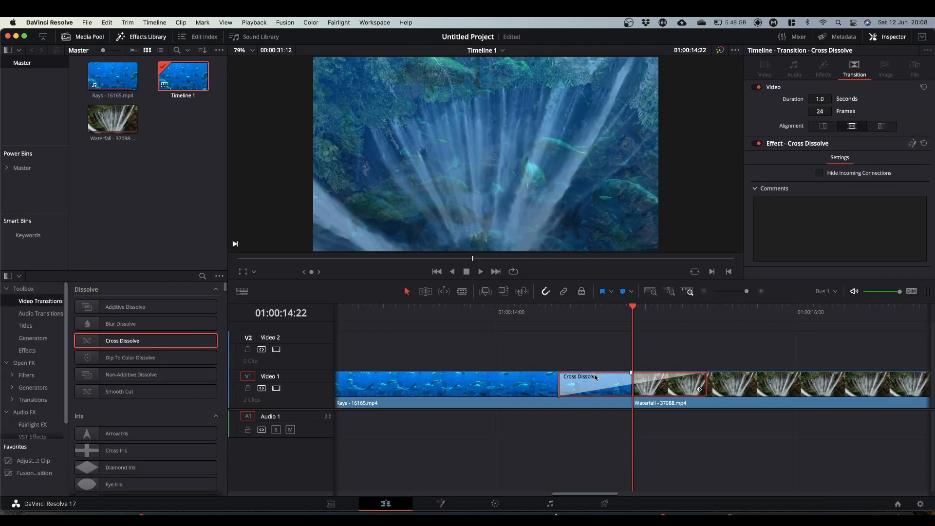
right_click(601, 384)
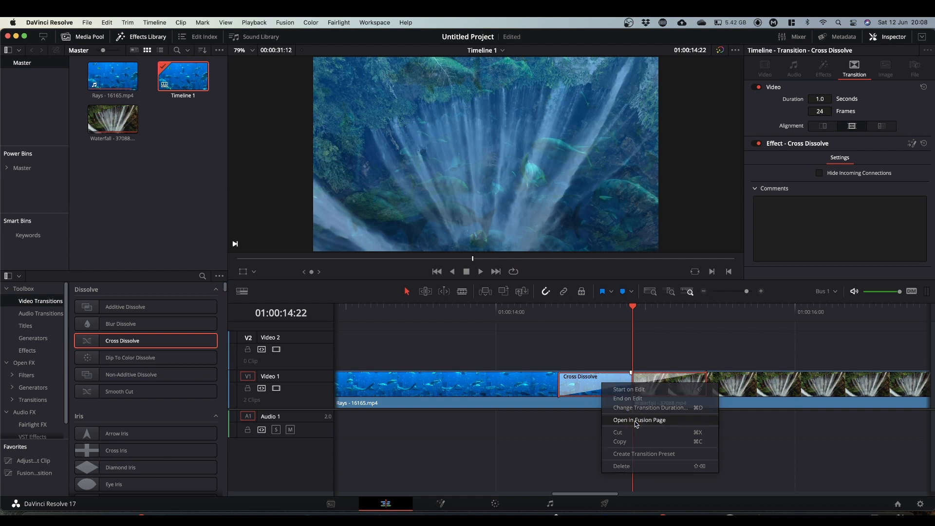
click(635, 419)
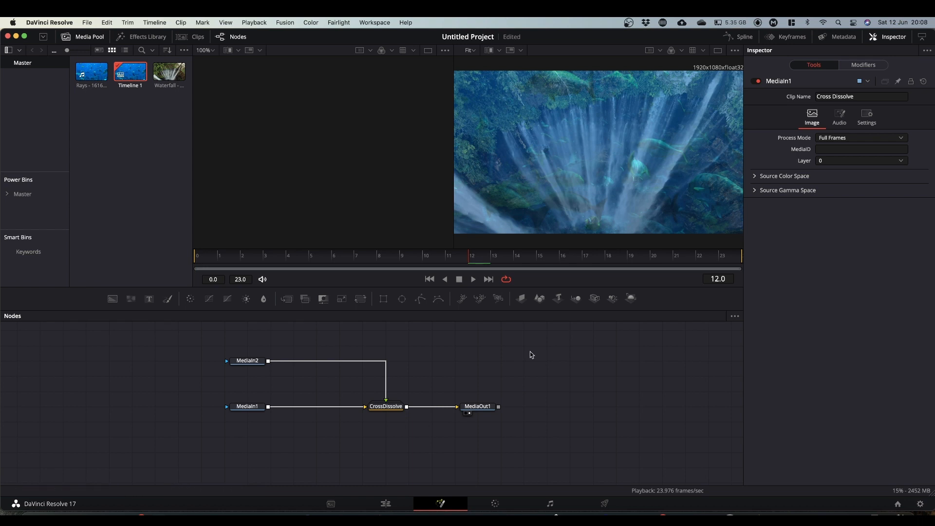
Move MediaOut1 further away, delete the CrossDissolve node and disconnect MediaIn1 from MediaOut1
drag(481, 412, 573, 413)
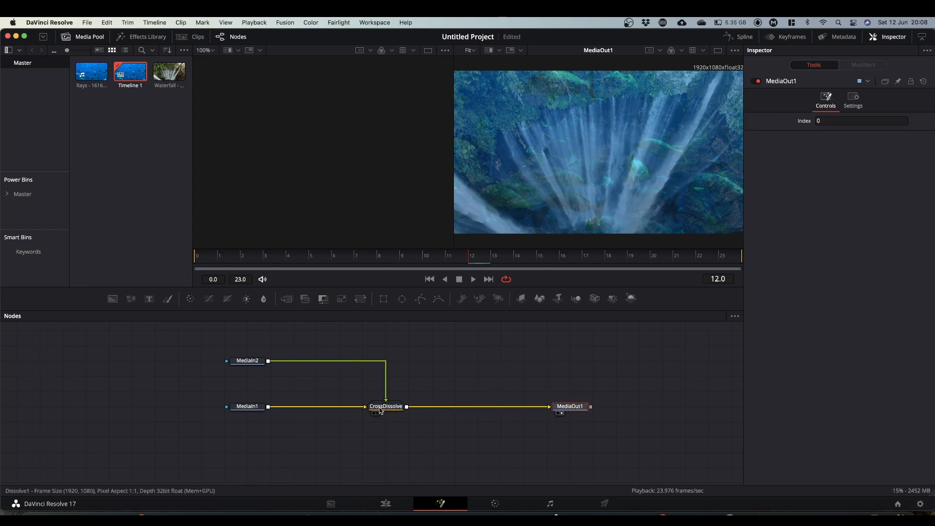
click(381, 410)
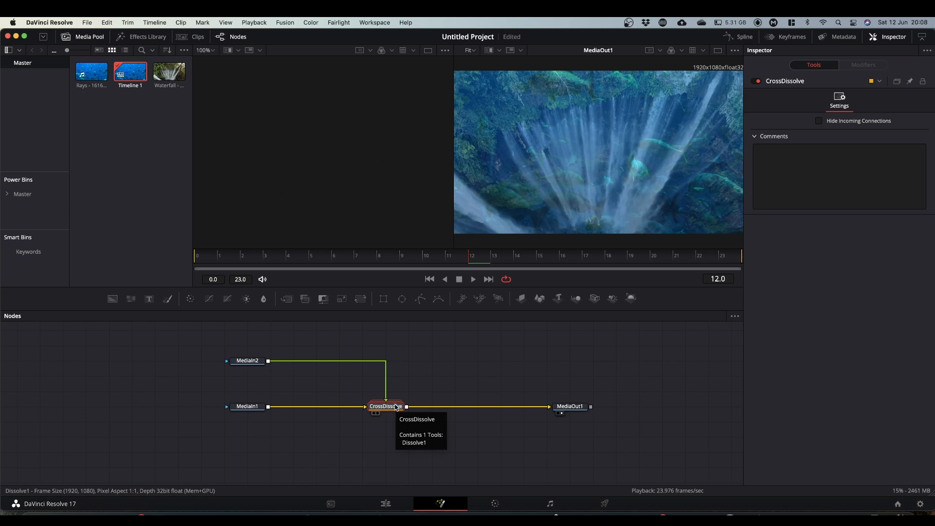
key(BackSpace)
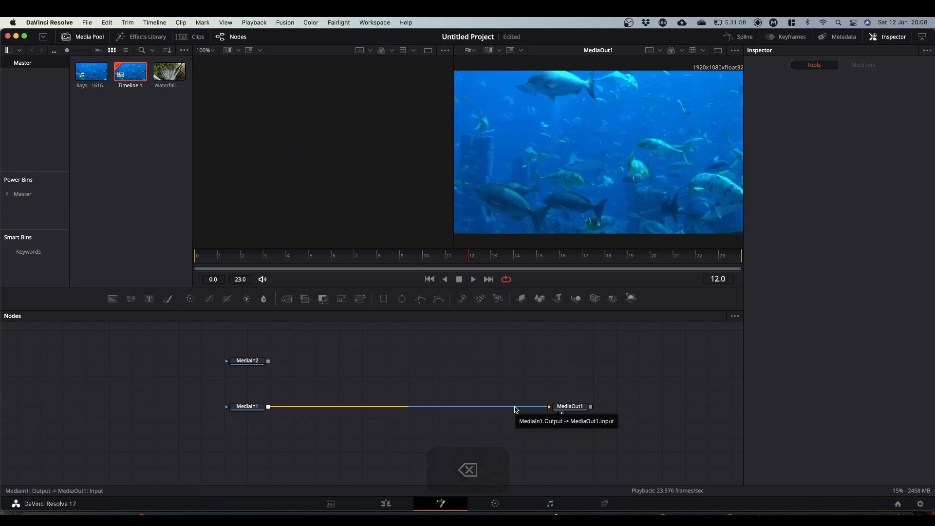
click(516, 409)
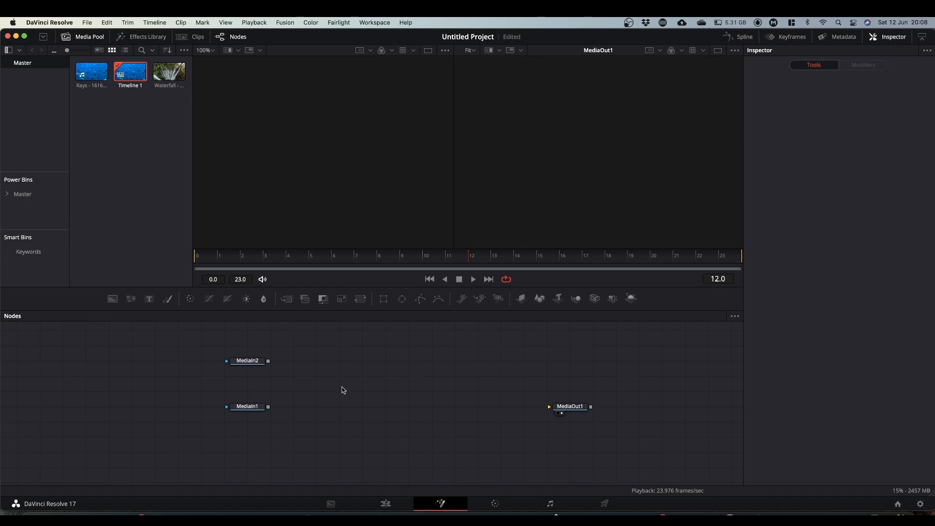
Add a Transform node after MediaIn2 and another Transform node after MediaIn1
click(252, 364)
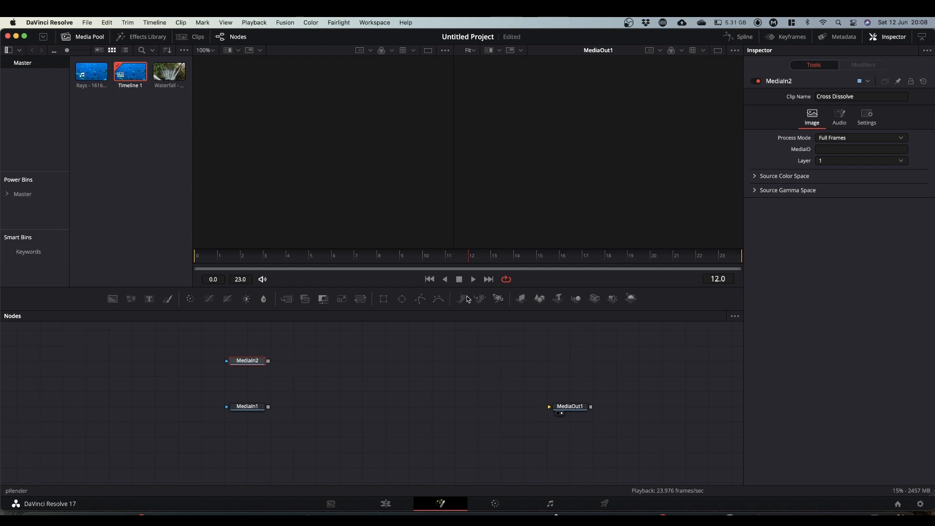
click(360, 299)
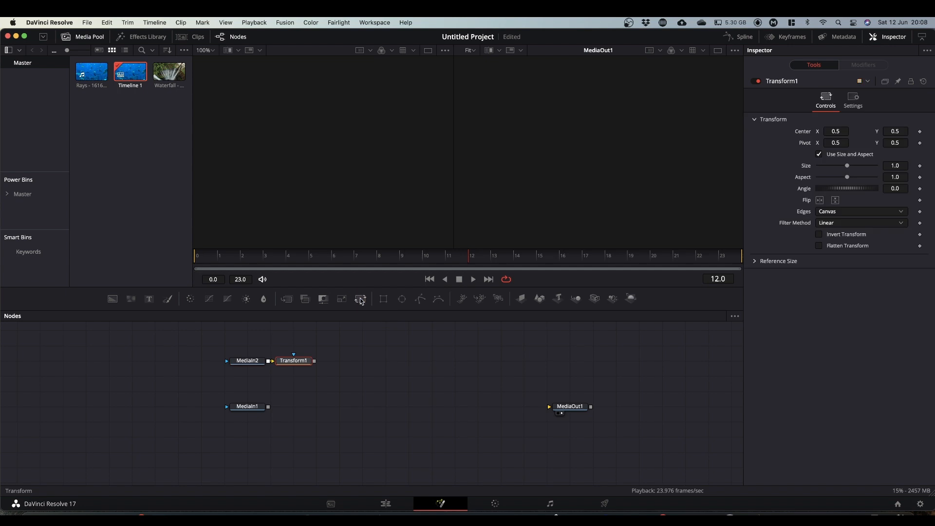
click(247, 408)
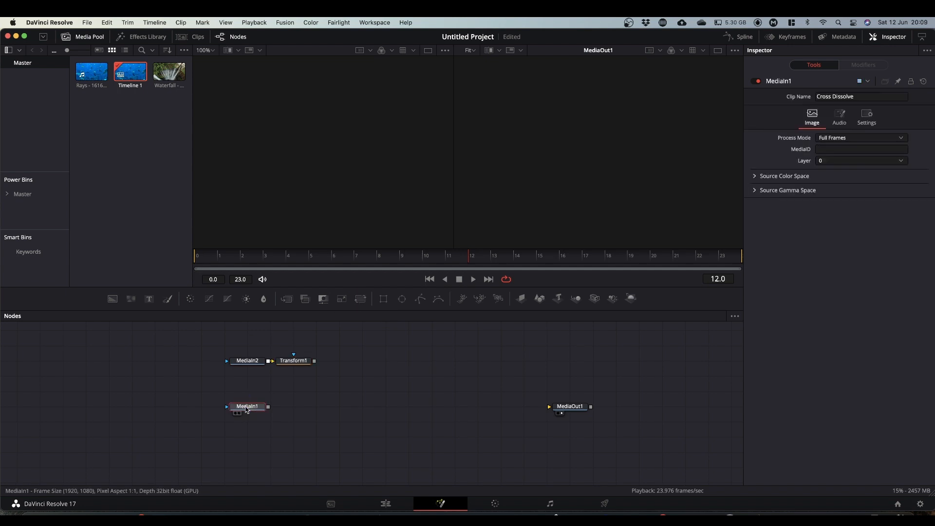
click(361, 299)
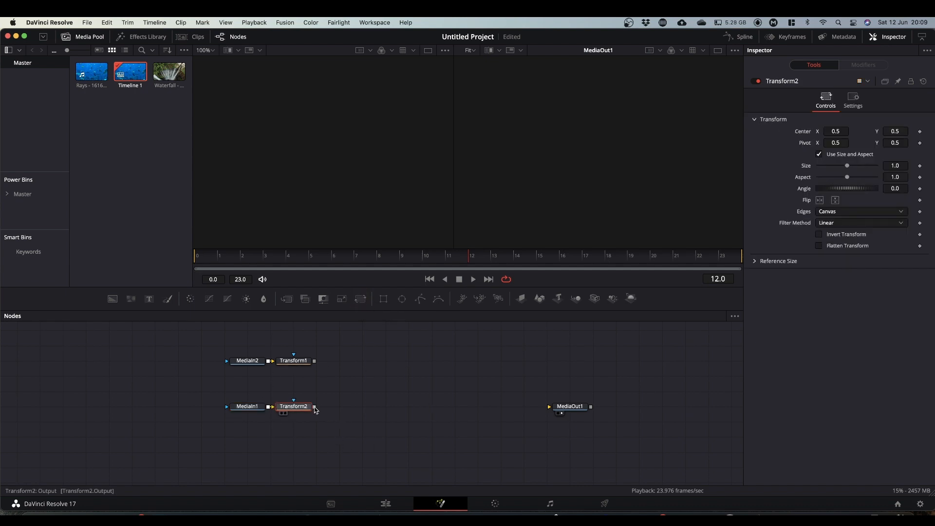
Merge Transform2 as foreground over Transform1, move the Merge node away from the transforms and show it in the viewer
drag(314, 407, 314, 363)
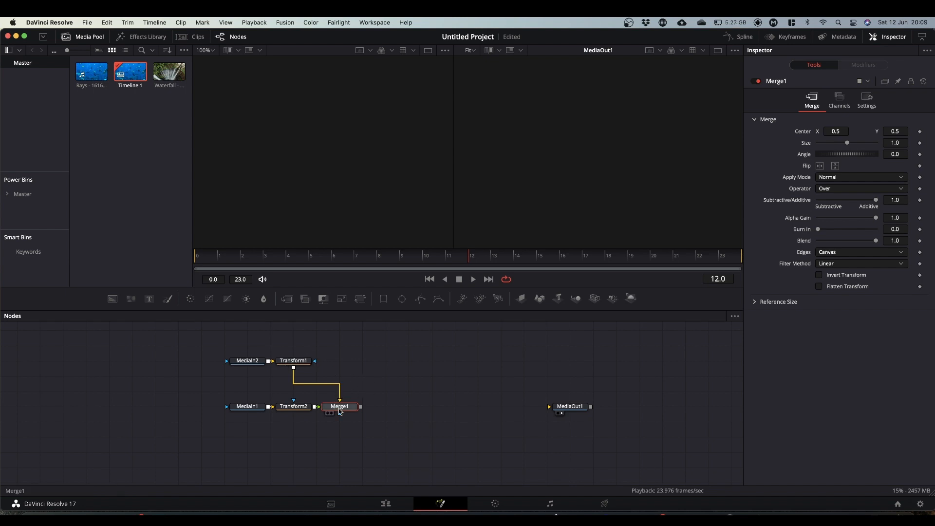
drag(347, 408, 422, 411)
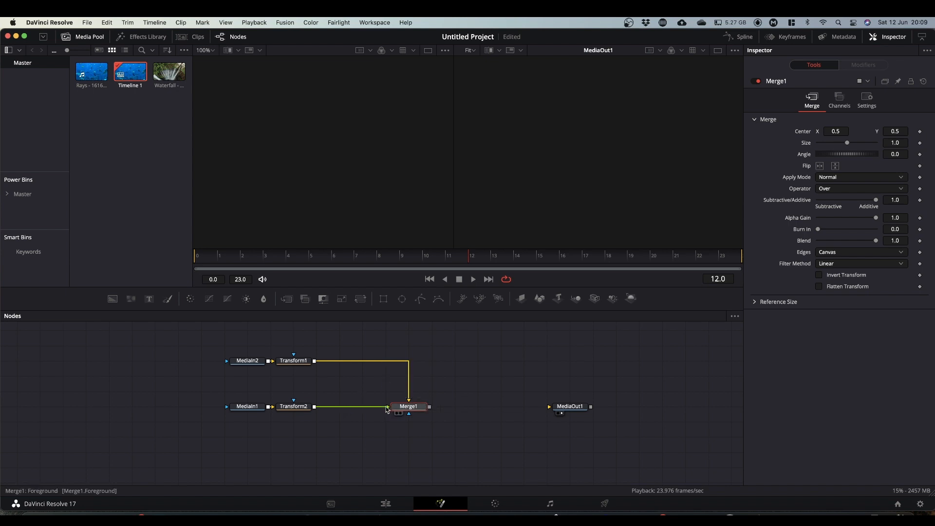
drag(405, 407, 549, 158)
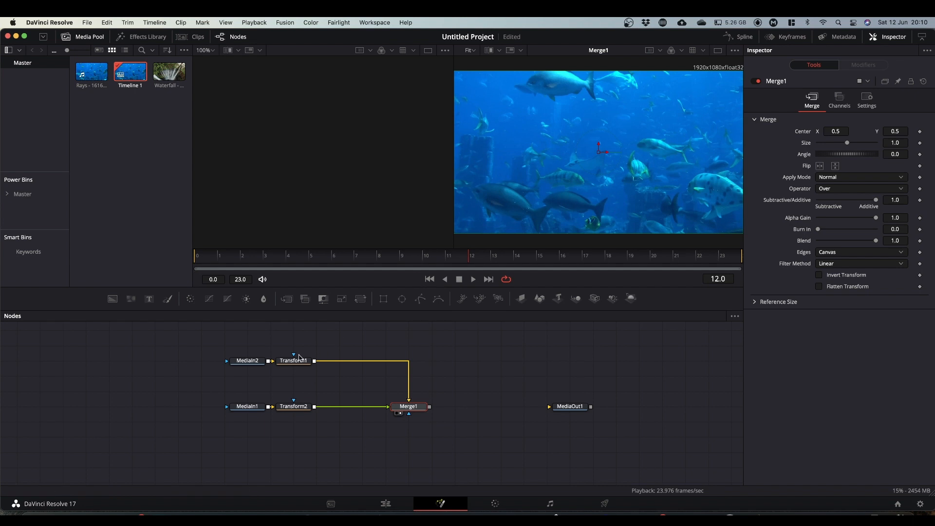
mouse_move(256, 364)
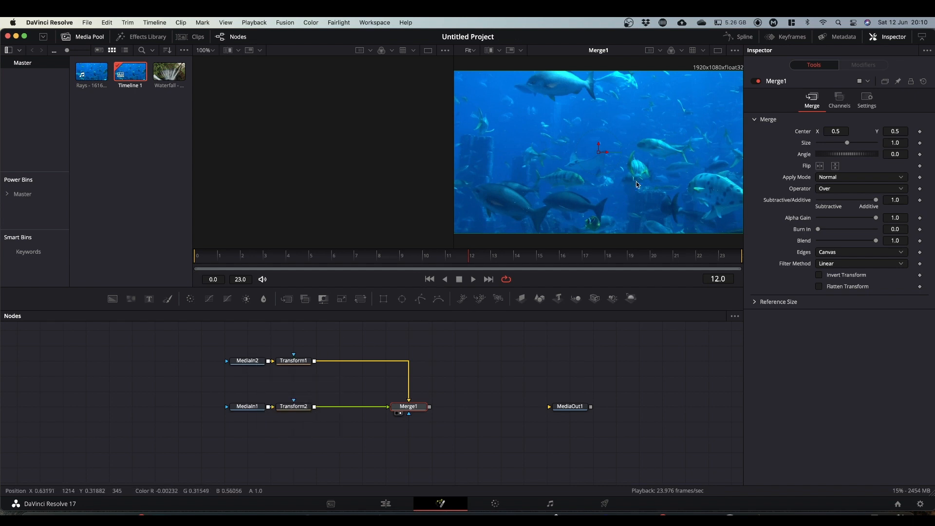
Try sliding the Rays image sideways with Transform2's Center X and reset the Center to its default
click(301, 409)
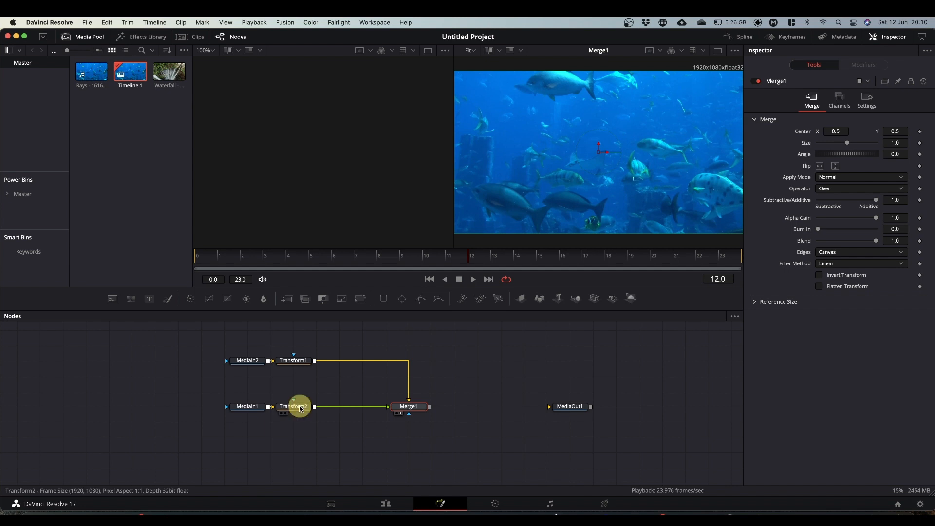
drag(836, 131, 573, 172)
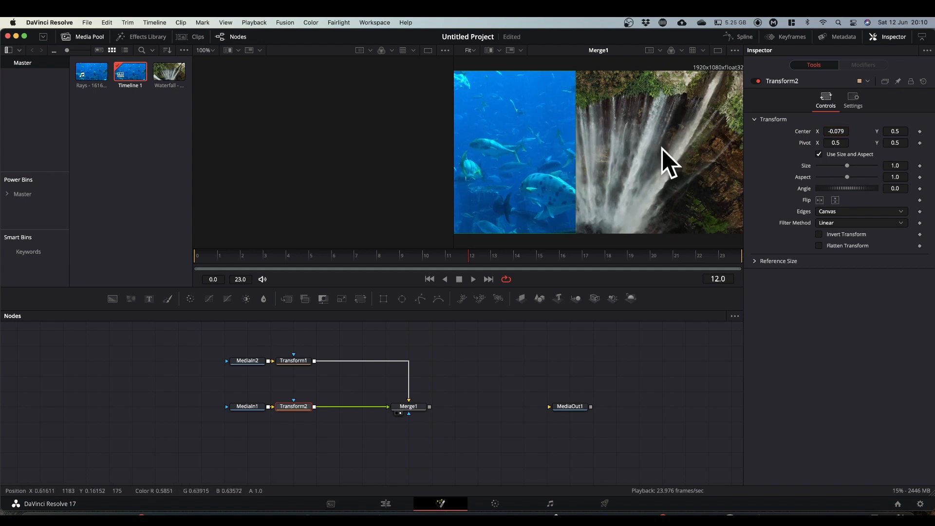
double_click(807, 132)
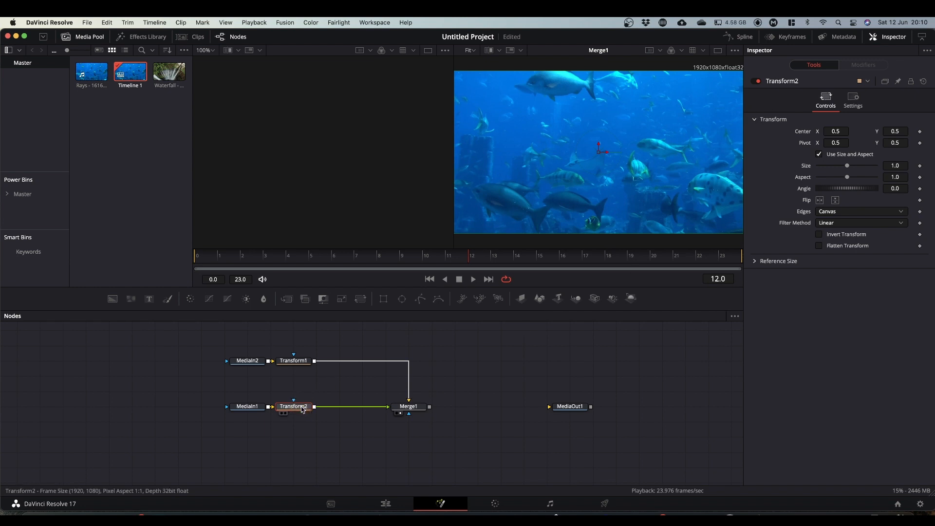
Modify Transform2's Center with an XY Path and show the modifier's controls
right_click(800, 135)
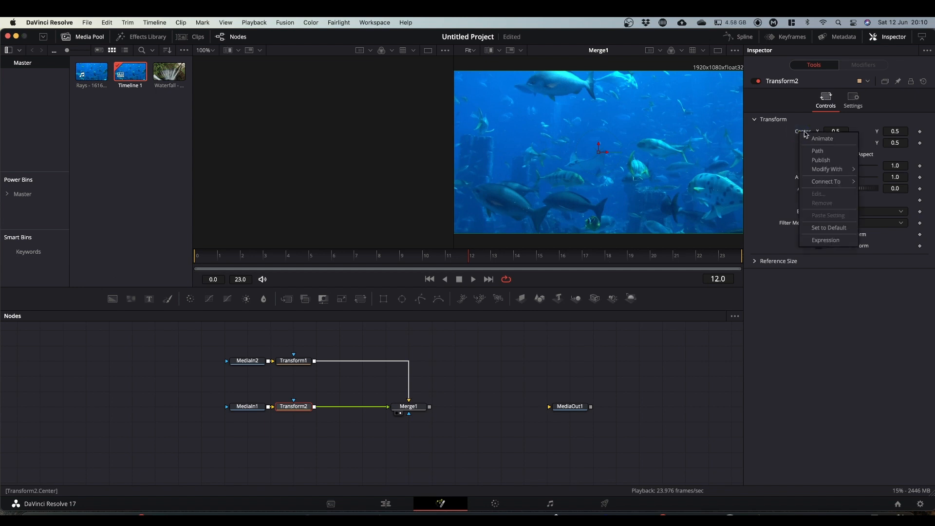
mouse_move(821, 171)
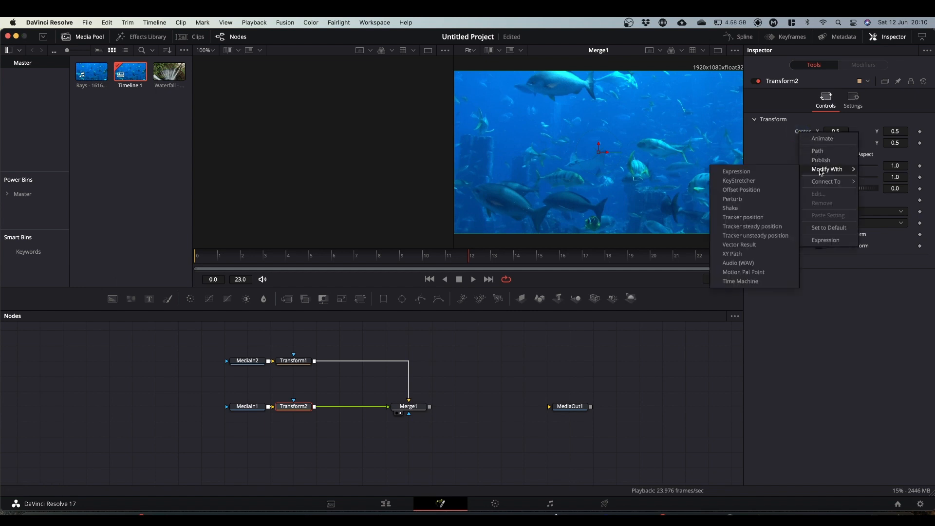
click(740, 255)
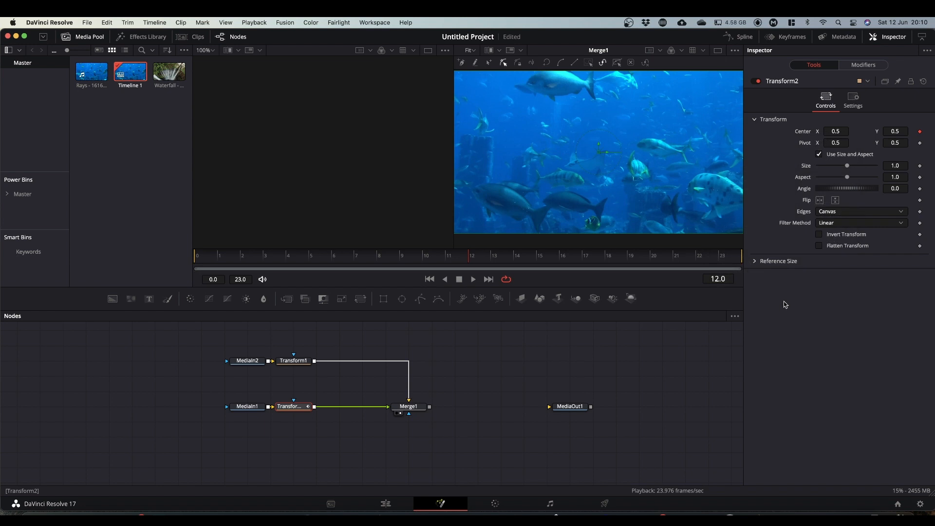
click(865, 67)
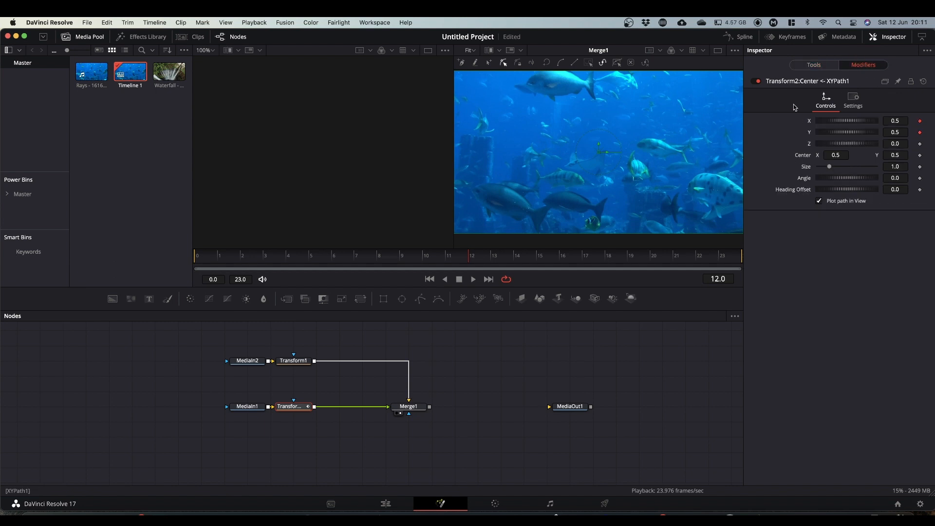
Clear the X and Y keyframes of Transform2's XY Path and modify its X with Anim Curves
click(810, 121)
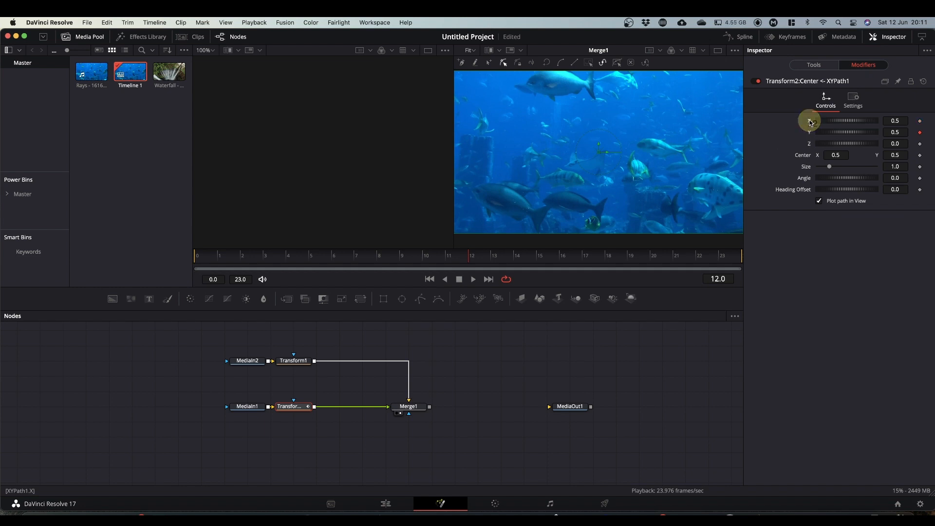
click(809, 132)
right_click(810, 124)
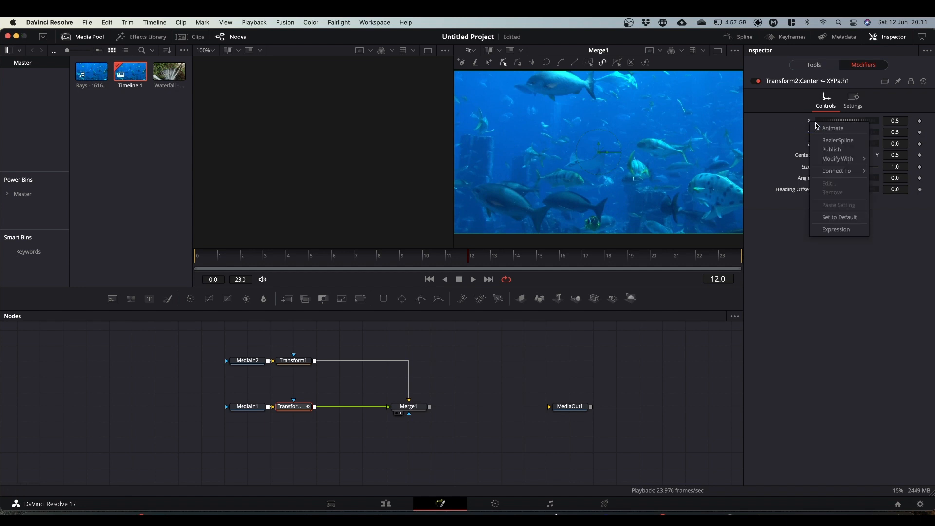
mouse_move(825, 160)
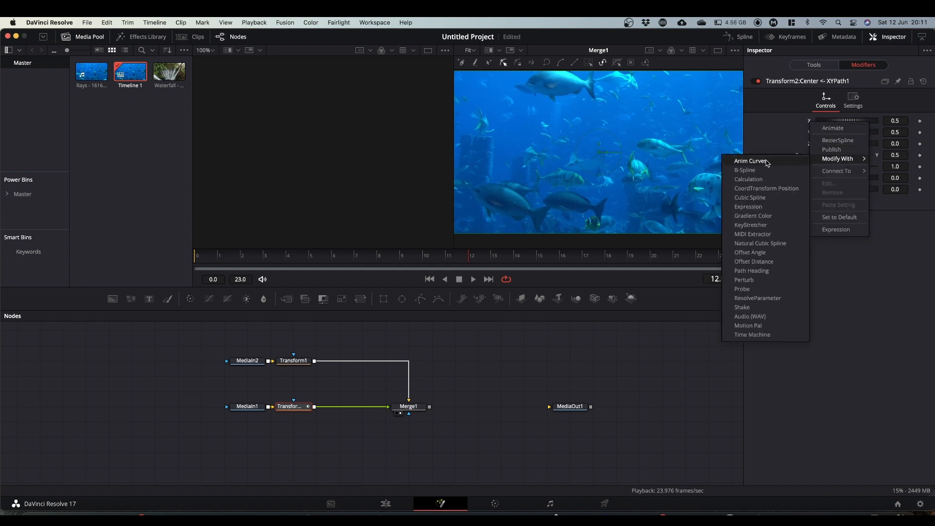
click(750, 161)
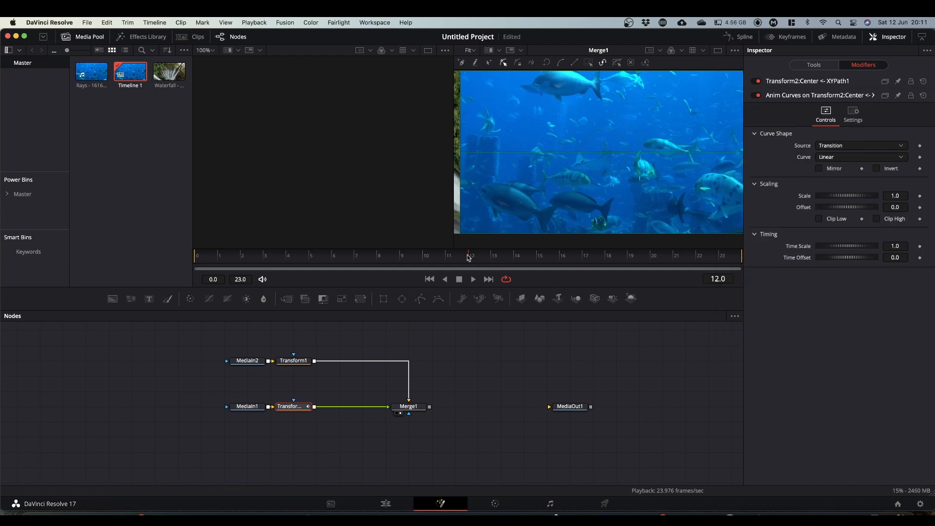
Scrub through Transform2's animation, set the Anim Curves Offset to 0.5 and preview the movement before returning to frame 0
drag(468, 258, 172, 268)
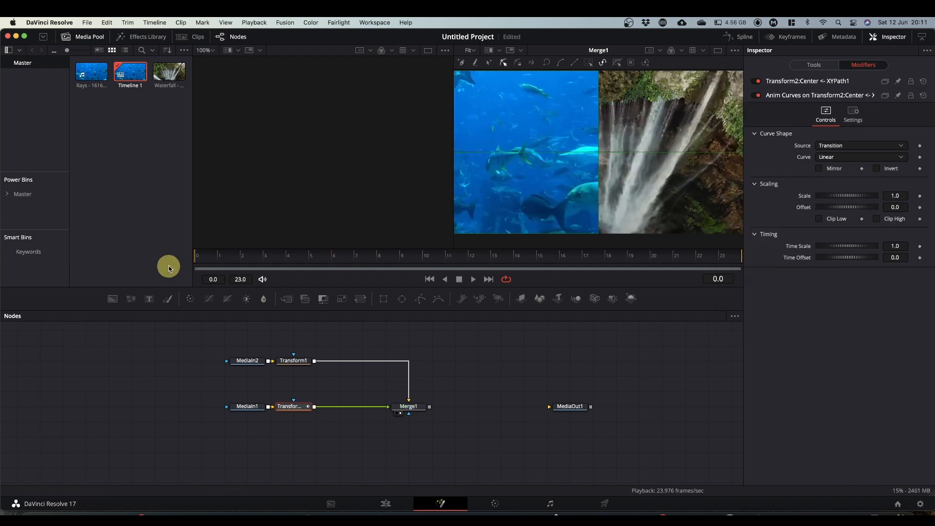
drag(627, 266, 163, 273)
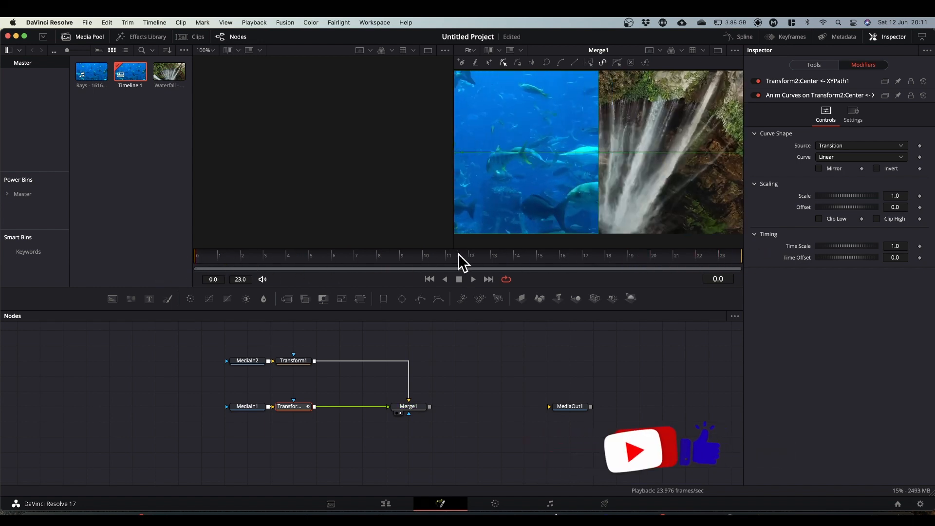
click(536, 257)
drag(535, 258, 197, 263)
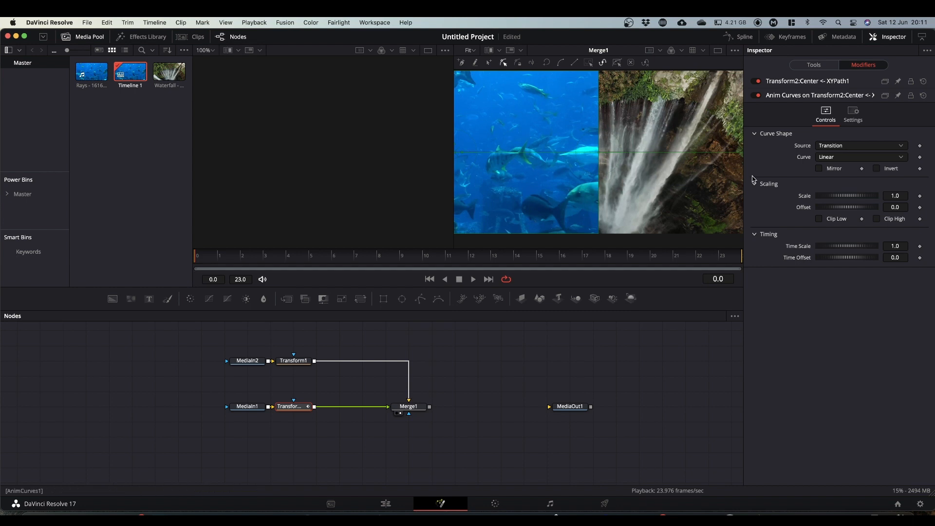
click(900, 207)
key(BackSpace)
text(5)
click(865, 357)
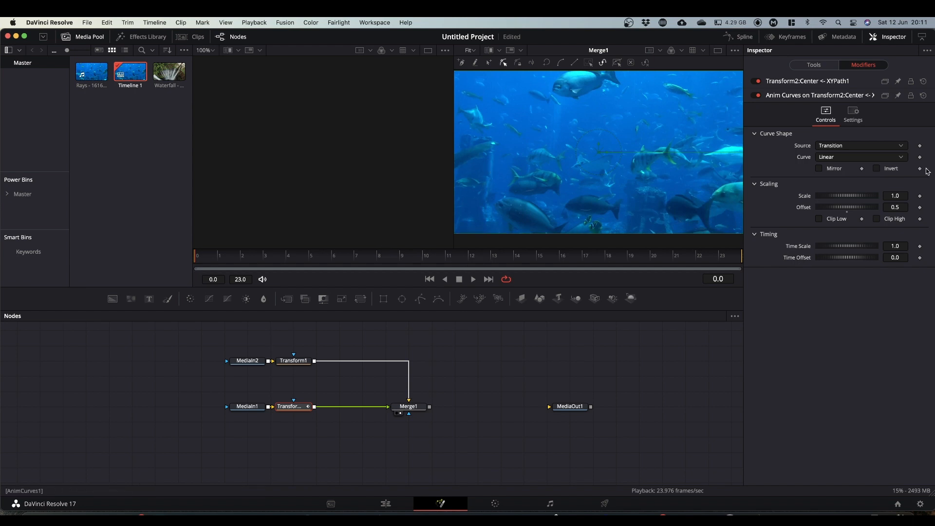
key(space)
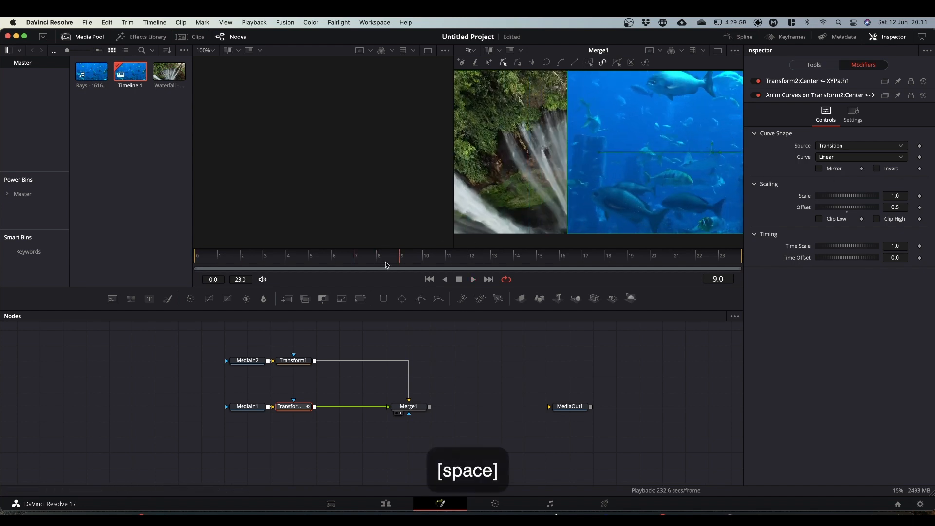
drag(403, 258, 144, 264)
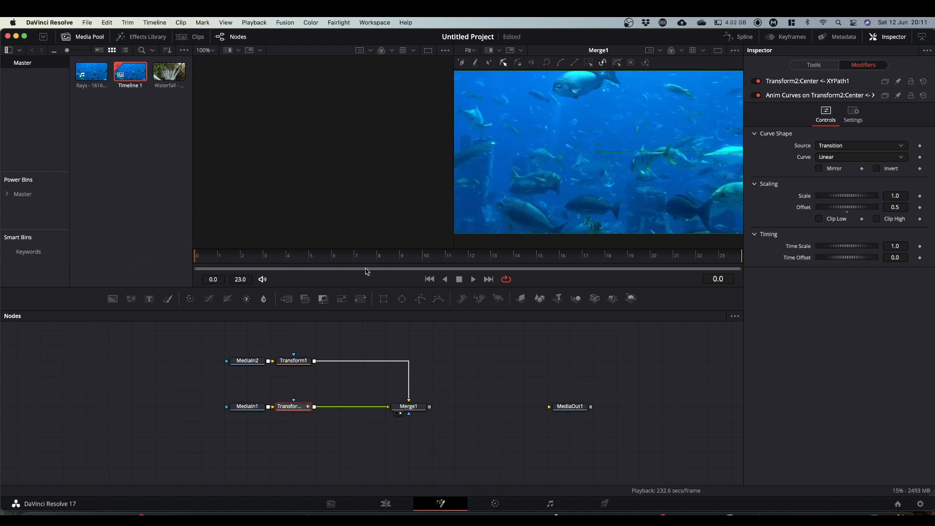
Set the Scale of Transform2's Anim Curves to -1.0, play the movement and return to frame 0
click(891, 195)
text(-)
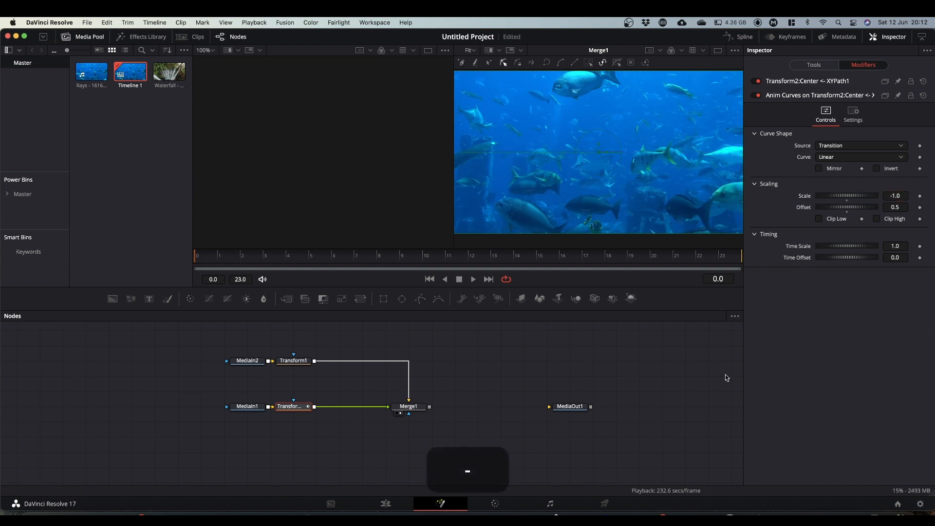
key(space)
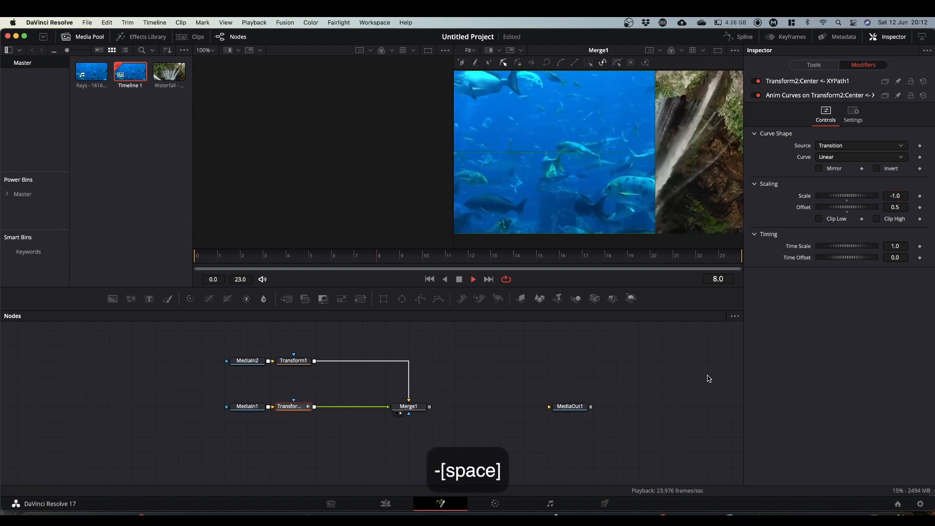
key(space)
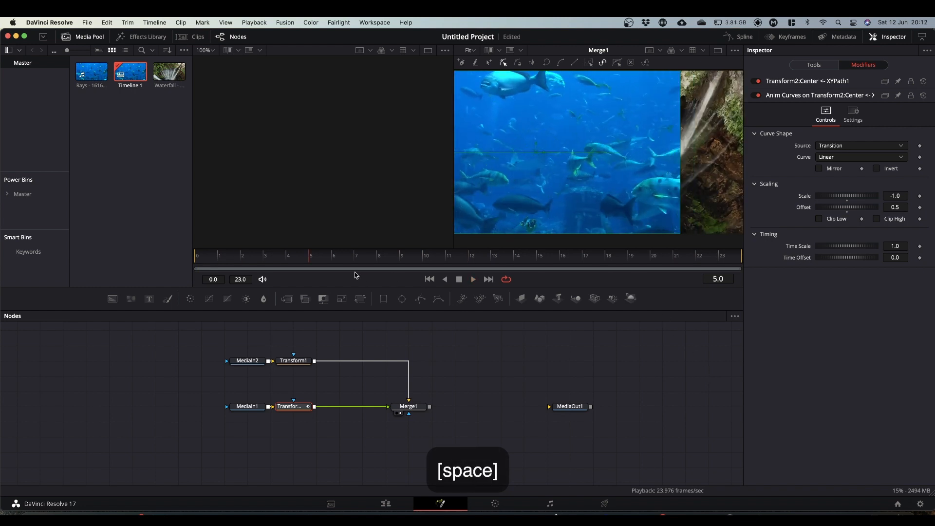
drag(309, 258, 139, 269)
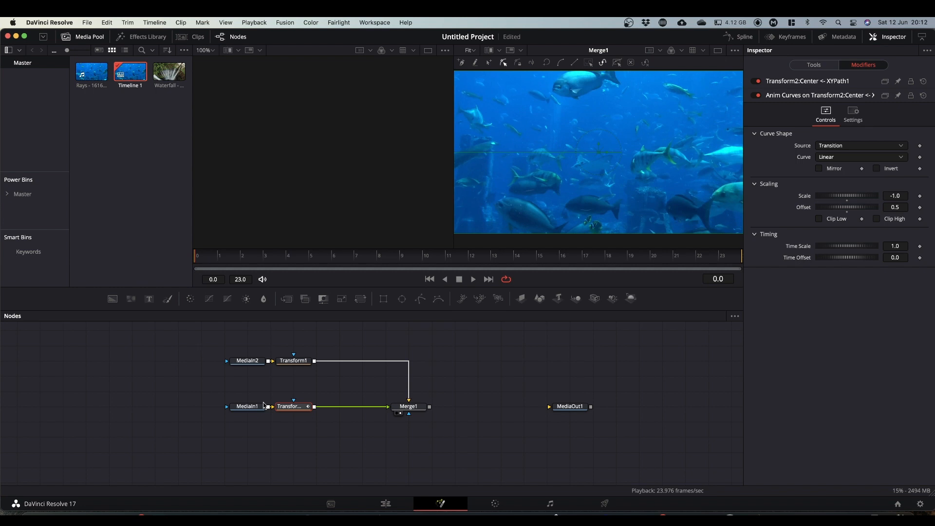
Disconnect Transform2 from Merge1, modify Transform1's Center with an XY Path and show the modifier's controls
click(292, 360)
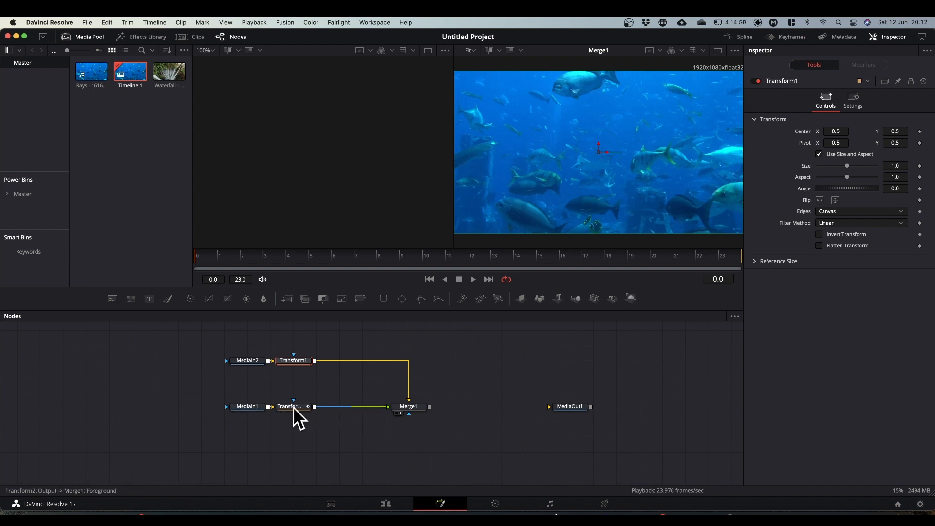
drag(385, 409, 377, 415)
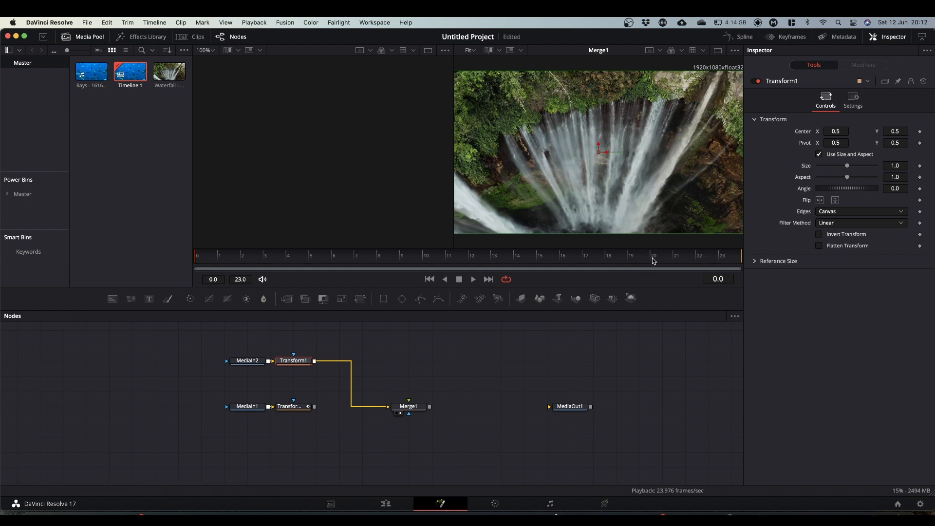
right_click(802, 134)
mouse_move(822, 170)
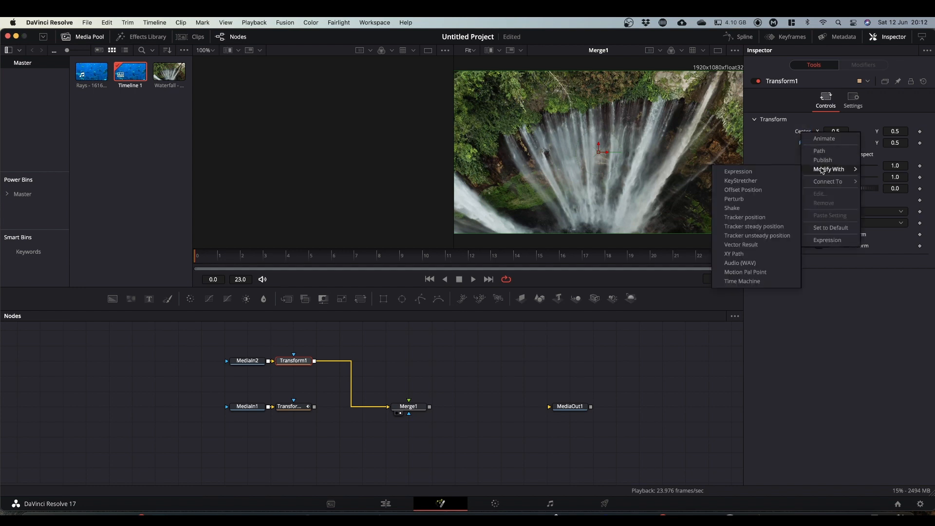
click(740, 254)
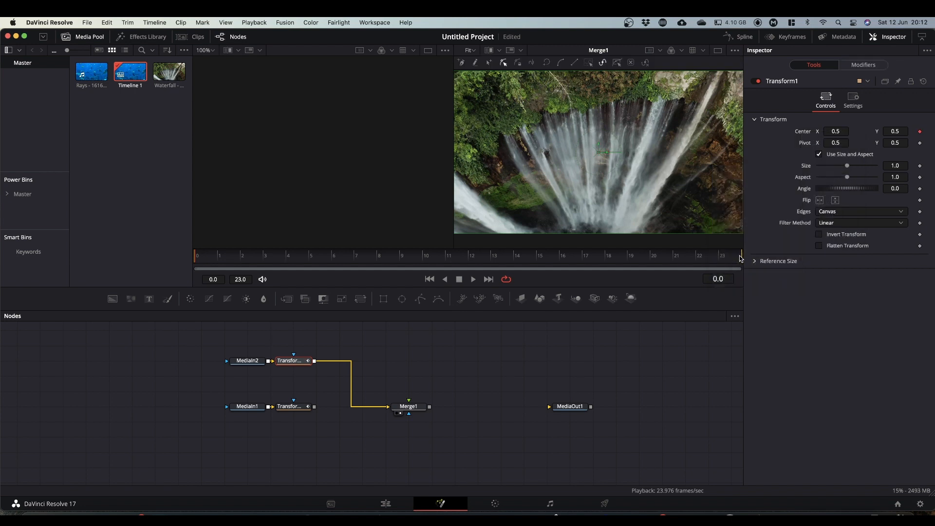
click(866, 68)
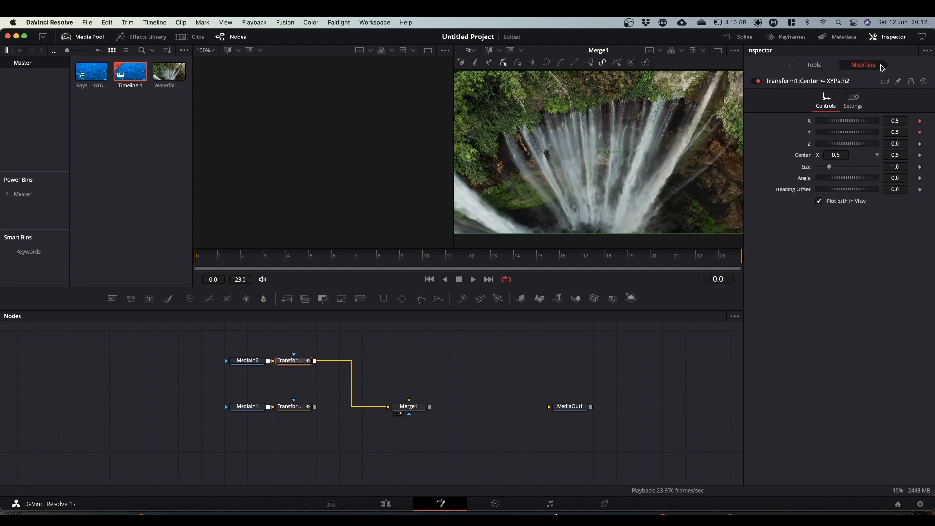
Clear the X and Y keyframes of Transform1's XY Path and modify its X with Anim Curves
click(809, 121)
click(808, 133)
right_click(810, 122)
mouse_move(836, 157)
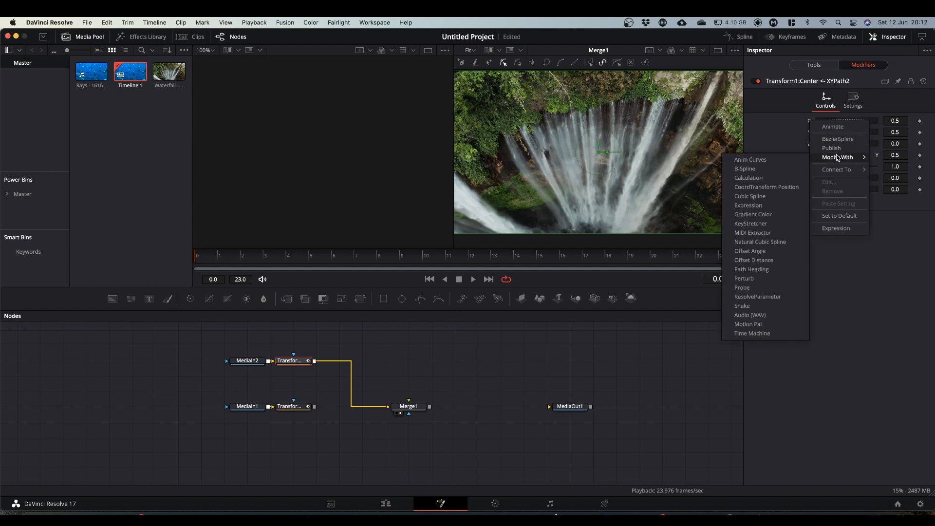
click(750, 159)
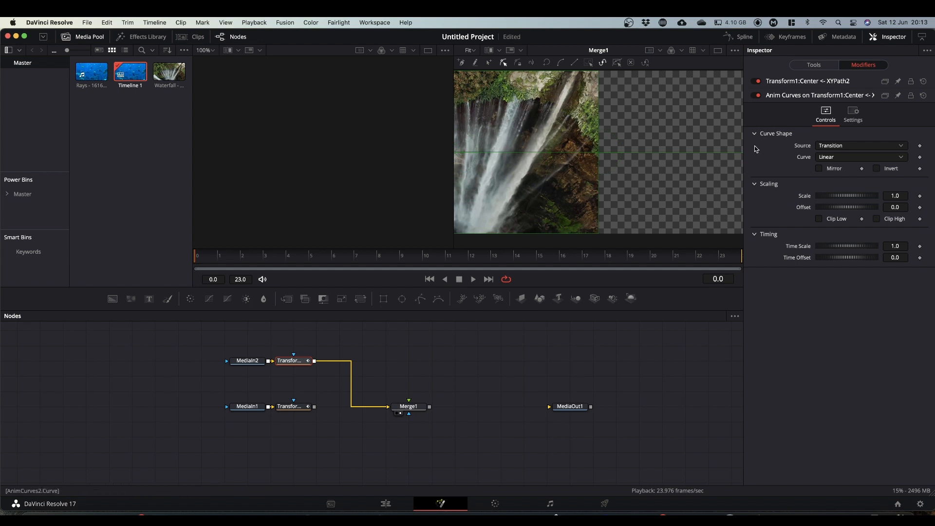
Set the Offset of Transform1's Anim Curves to 1.5 and the Scale to -1.0
click(895, 207)
text(1)
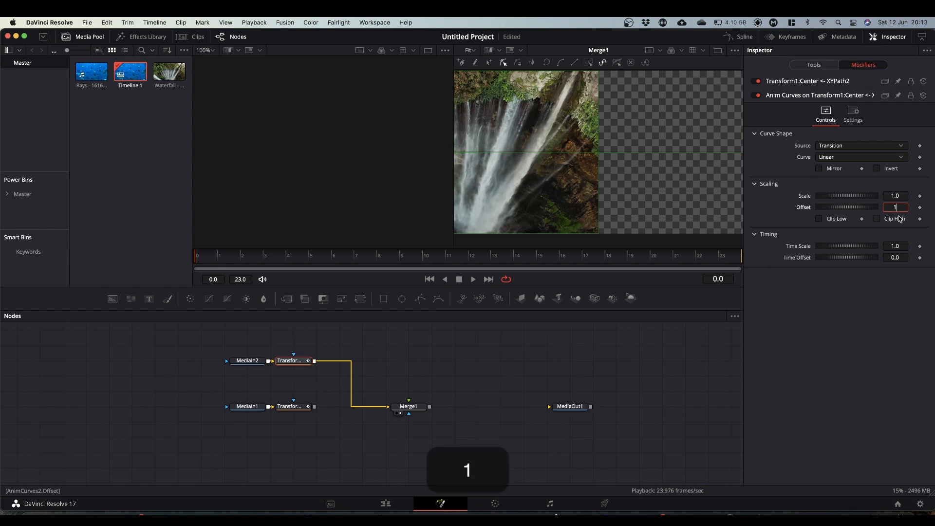
text(.5)
click(869, 351)
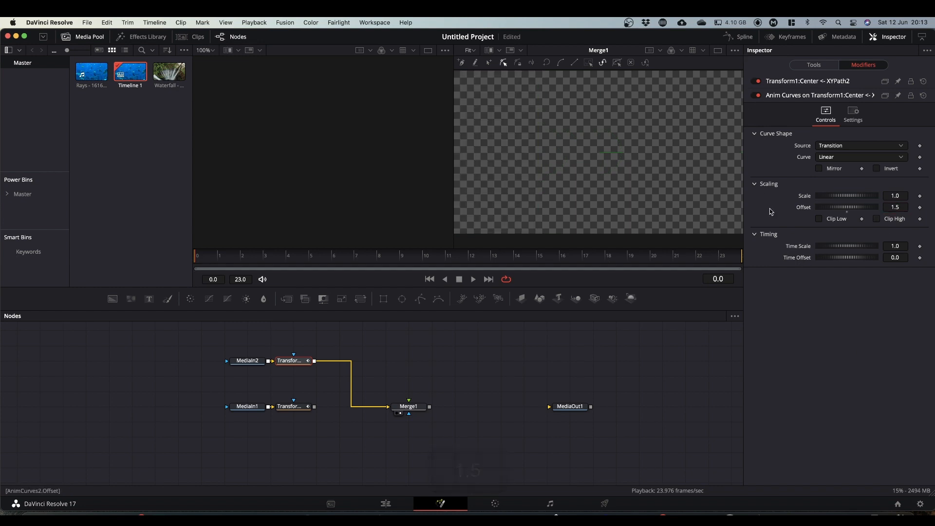
click(890, 196)
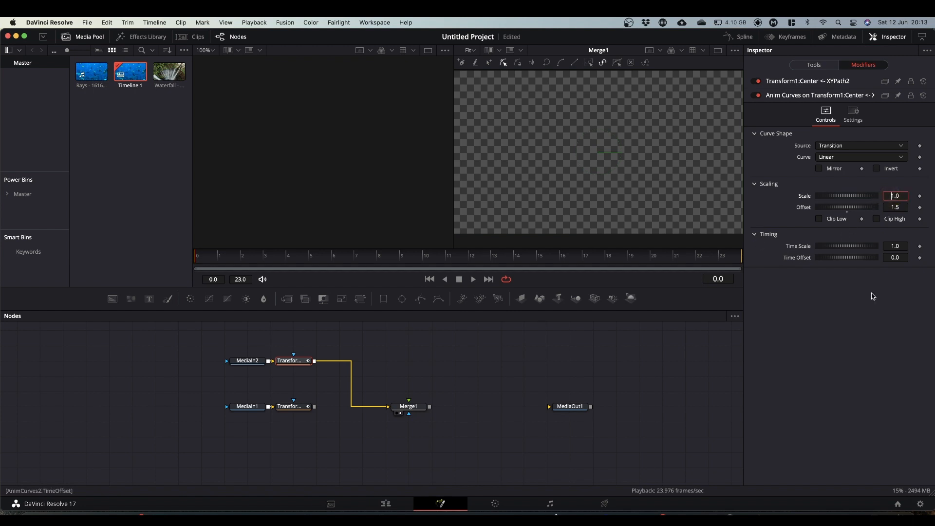
text(-)
click(858, 373)
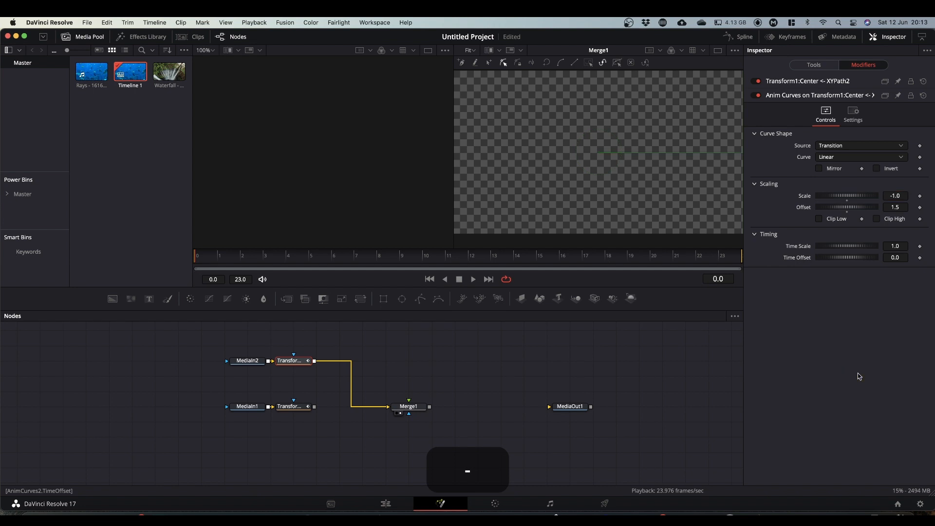
Play back the Waterfall clip's movement and reconnect Transform2 to Merge1
key(space)
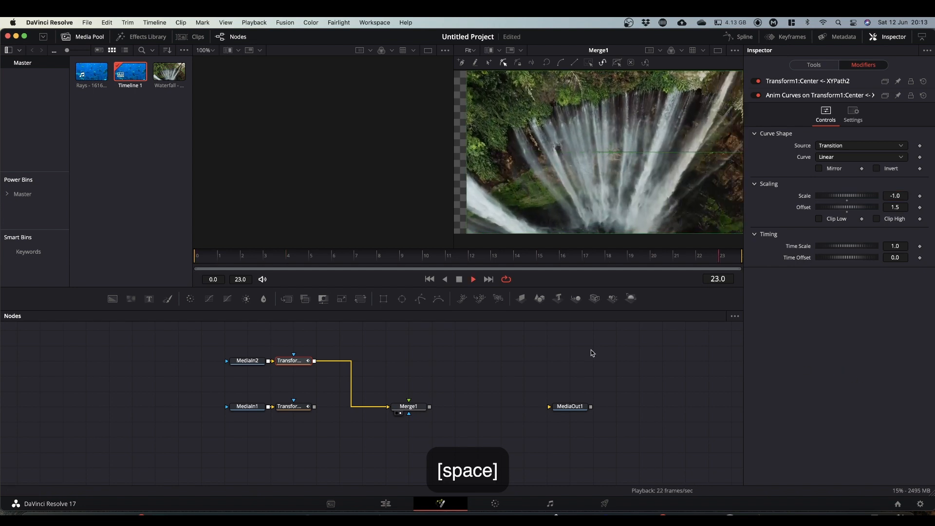
key(space)
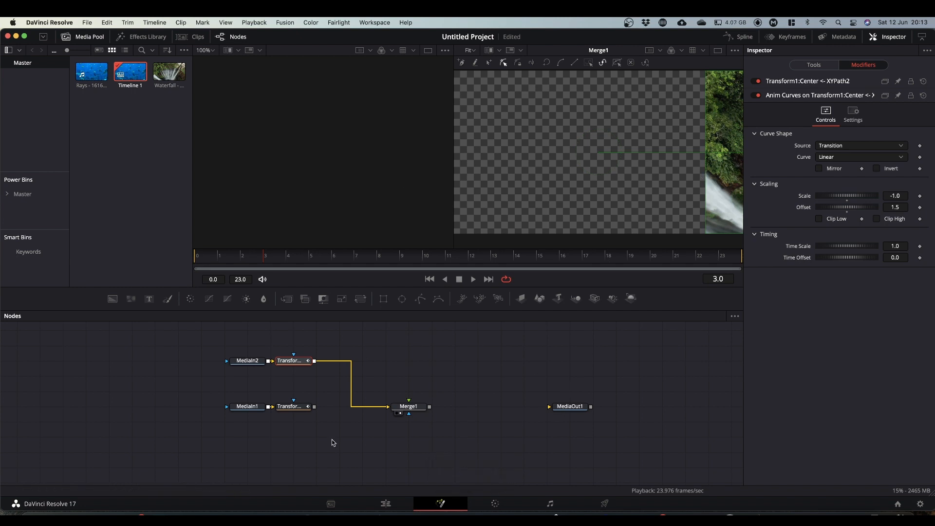
drag(314, 406, 408, 404)
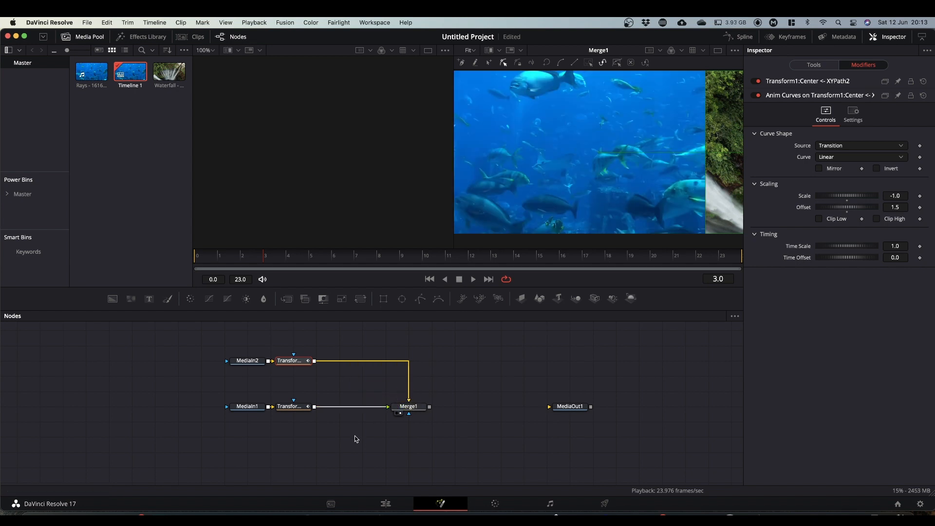
Play back the merged push movement of the Rays and Waterfall clips
key(space)
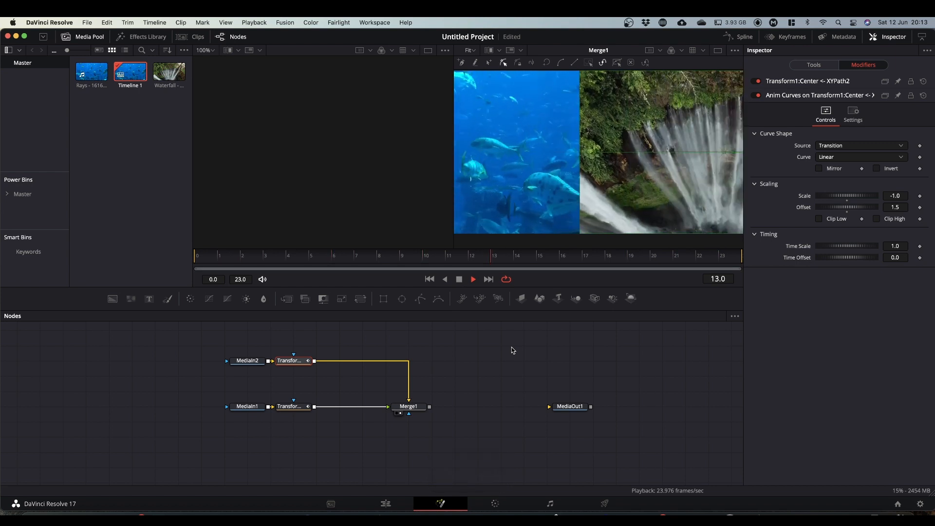
key(space)
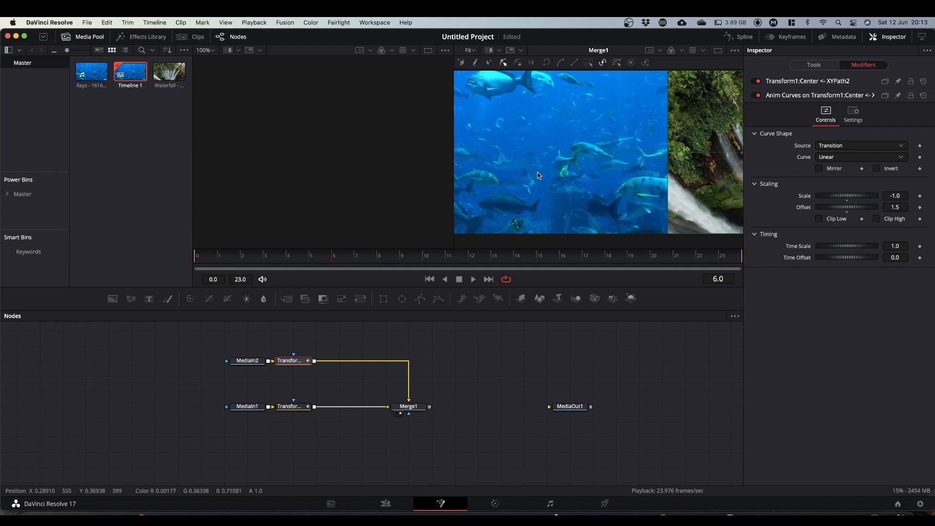
click(320, 388)
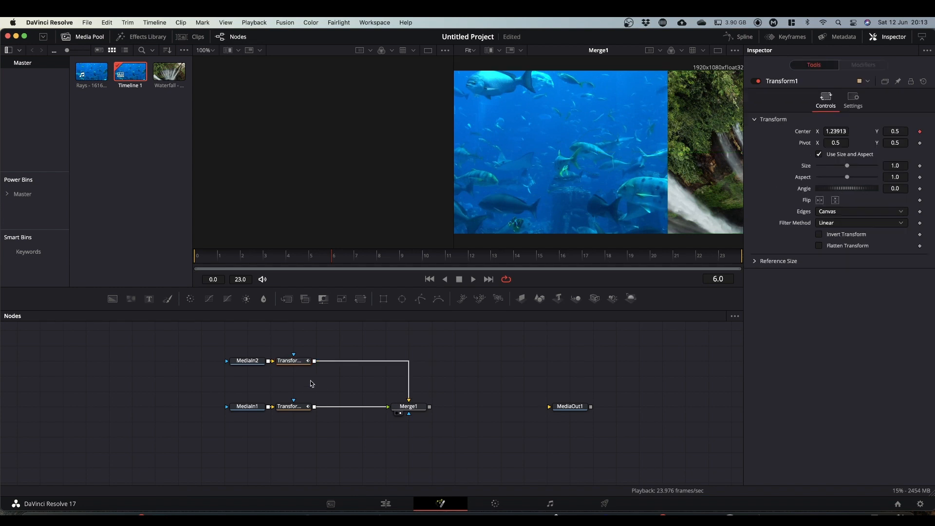
Set the curve of Transform1's Anim Curves modifier to Easing, with Sine for both In and Out
click(295, 363)
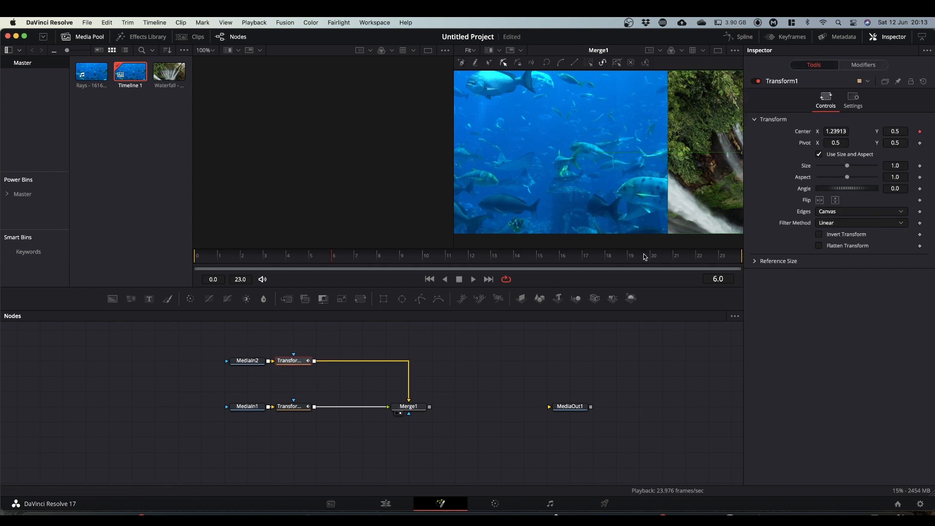
click(851, 68)
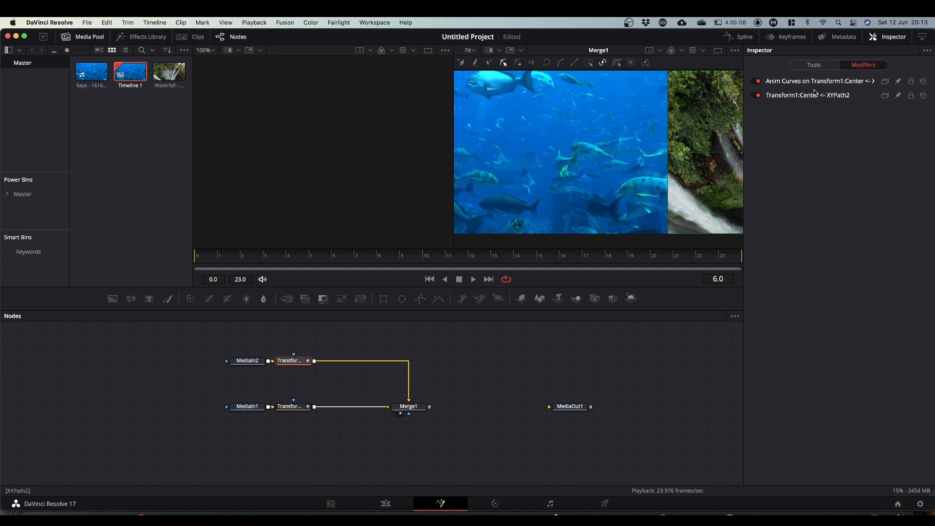
click(797, 83)
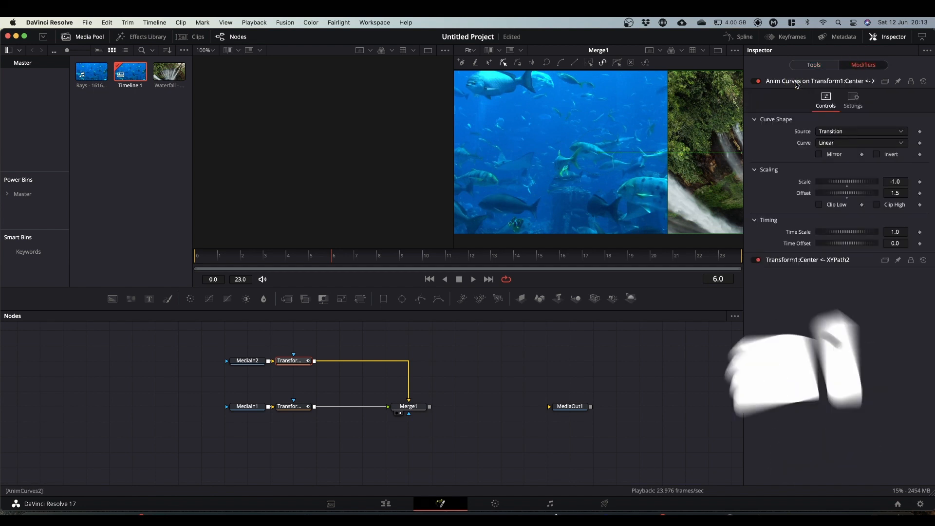
click(830, 145)
click(831, 165)
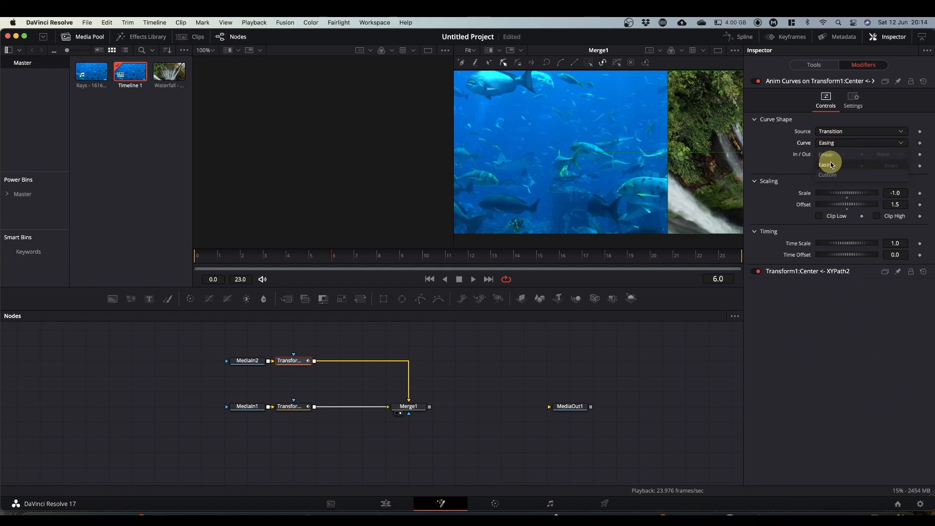
click(844, 155)
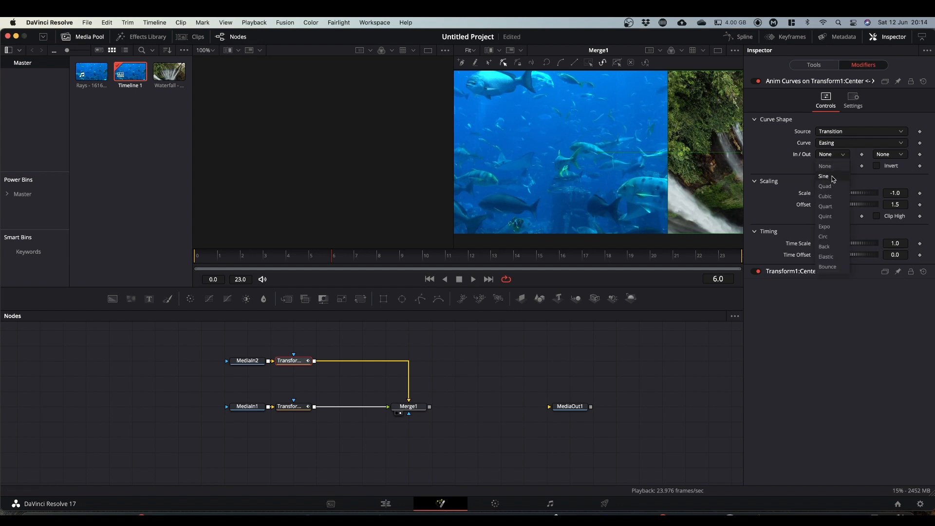
click(833, 177)
click(888, 155)
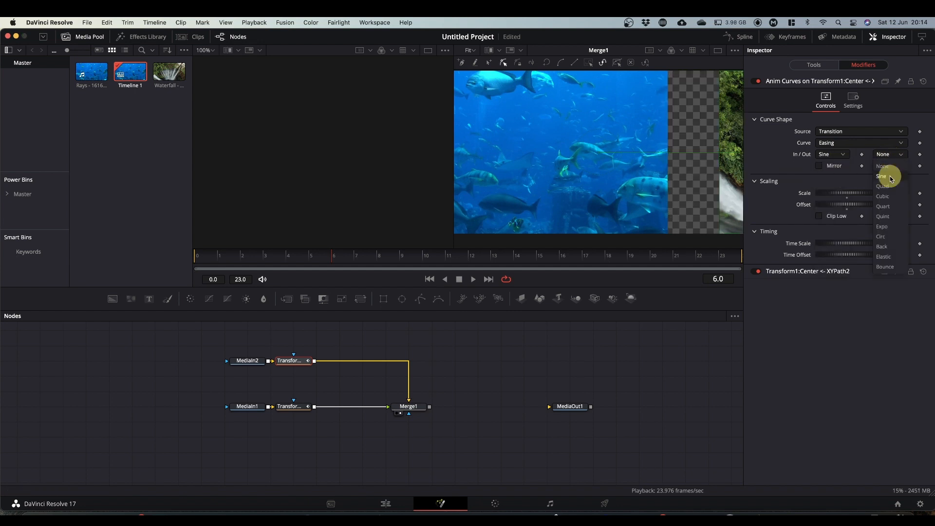
click(884, 176)
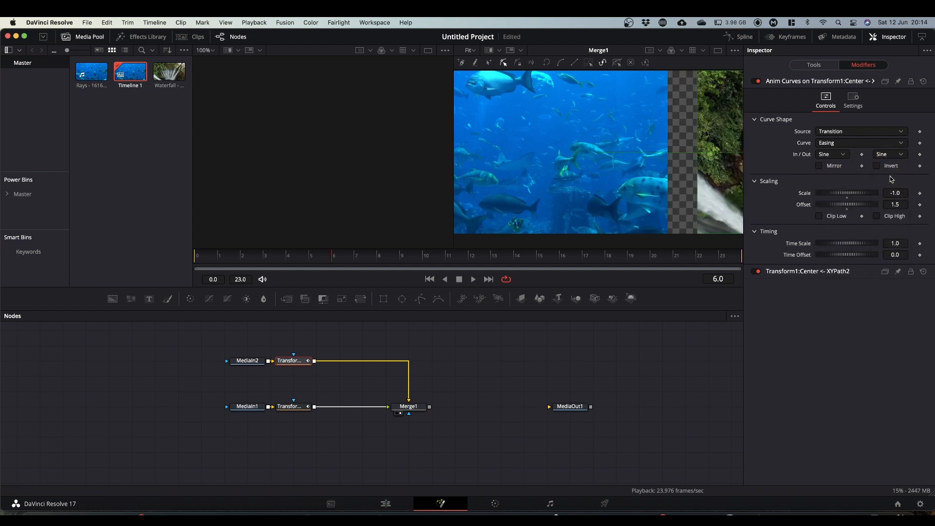
Set the curve of Transform2's Anim Curves modifier to Easing, with Sine for both In and Out
click(295, 407)
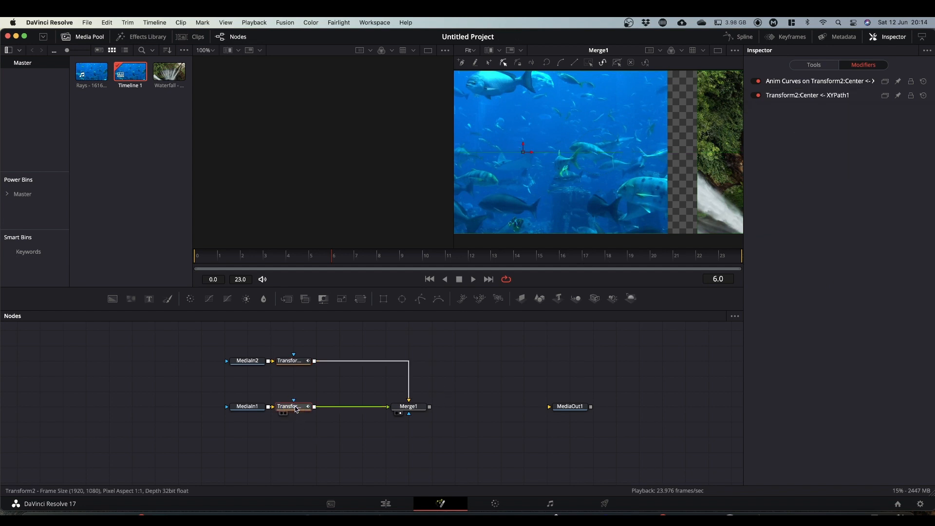
click(806, 82)
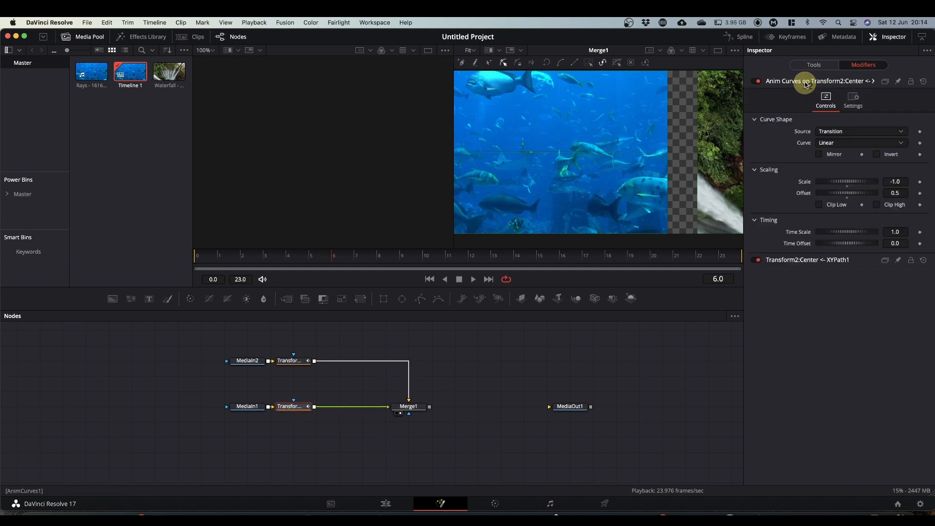
click(830, 144)
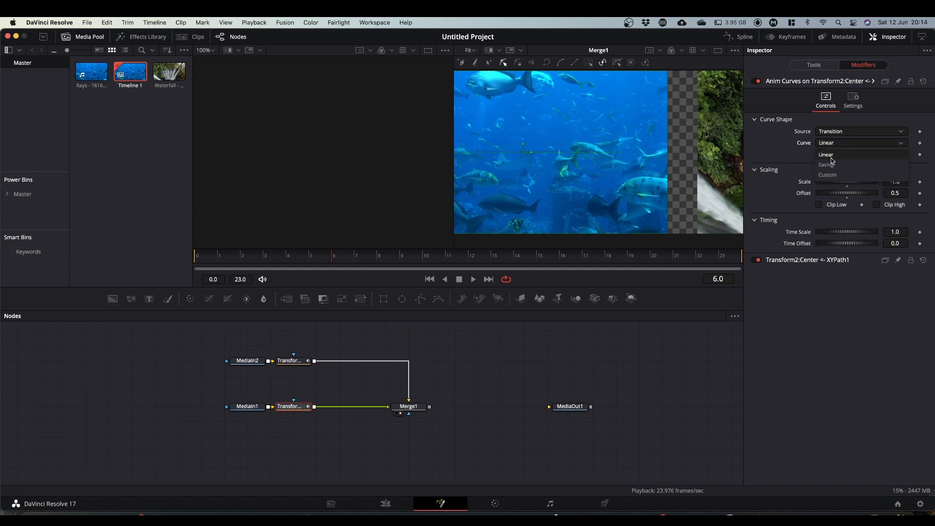
click(828, 161)
click(834, 155)
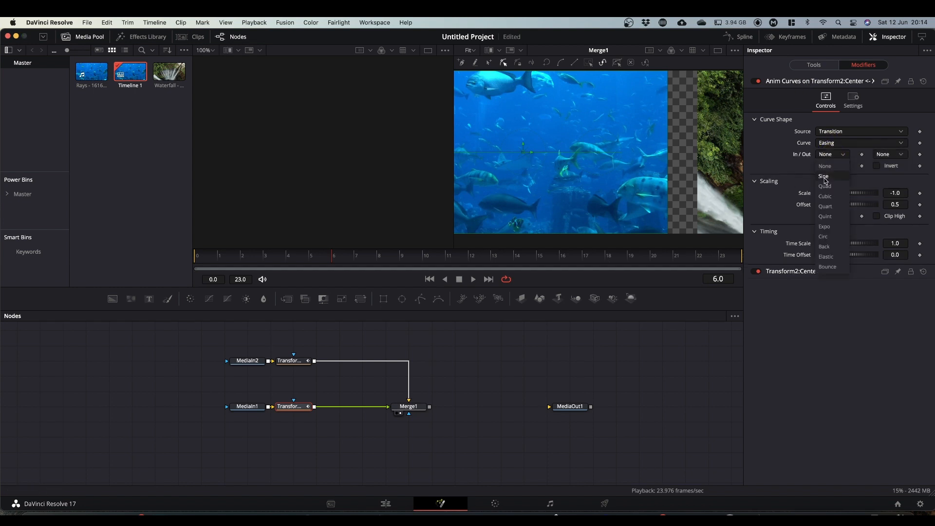
click(841, 180)
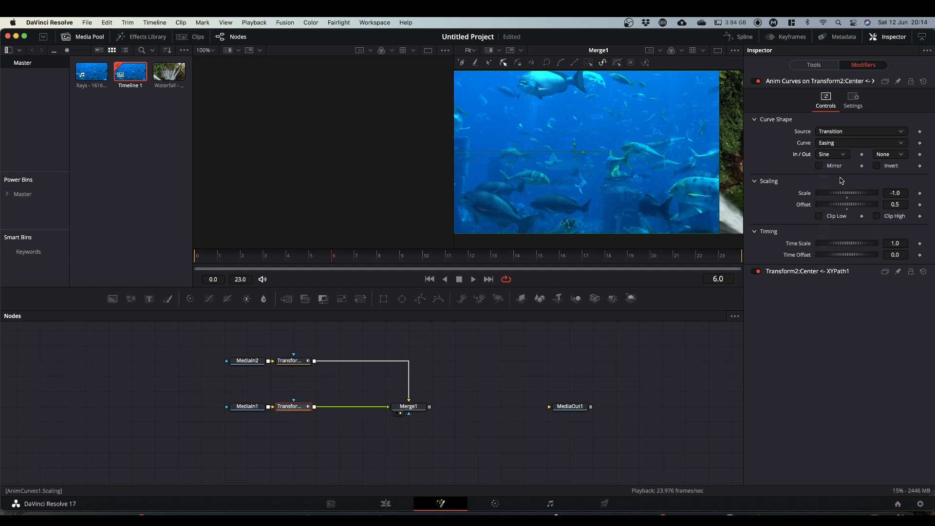
click(882, 154)
click(881, 180)
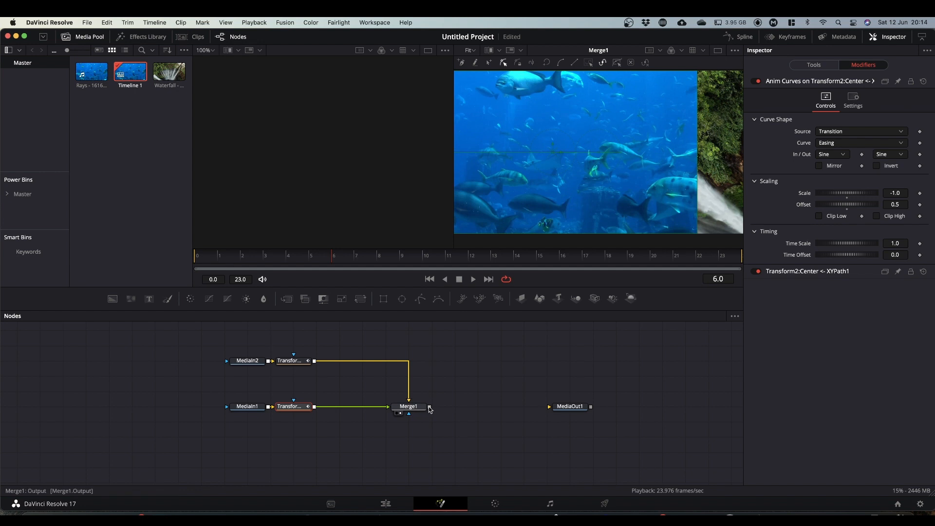
Connect Merge1's output to MediaOut1 and show MediaOut1 in the viewer
drag(429, 408, 549, 407)
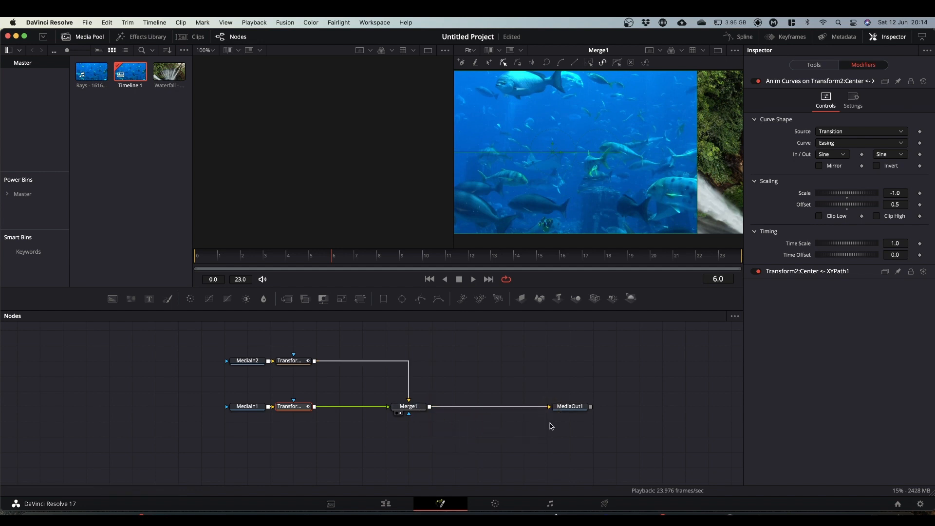
drag(579, 406, 586, 161)
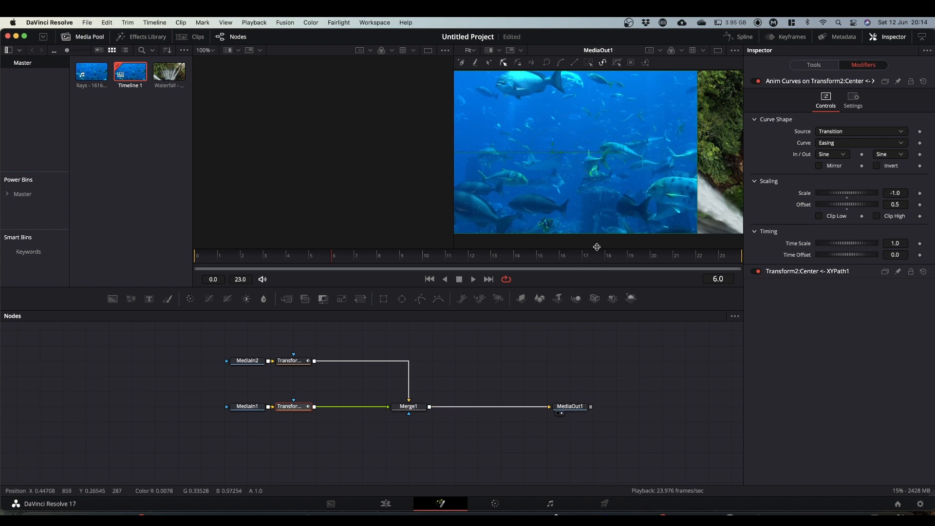
Return to the Edit page and play the transition between the Rays and Waterfall clips several times
click(387, 504)
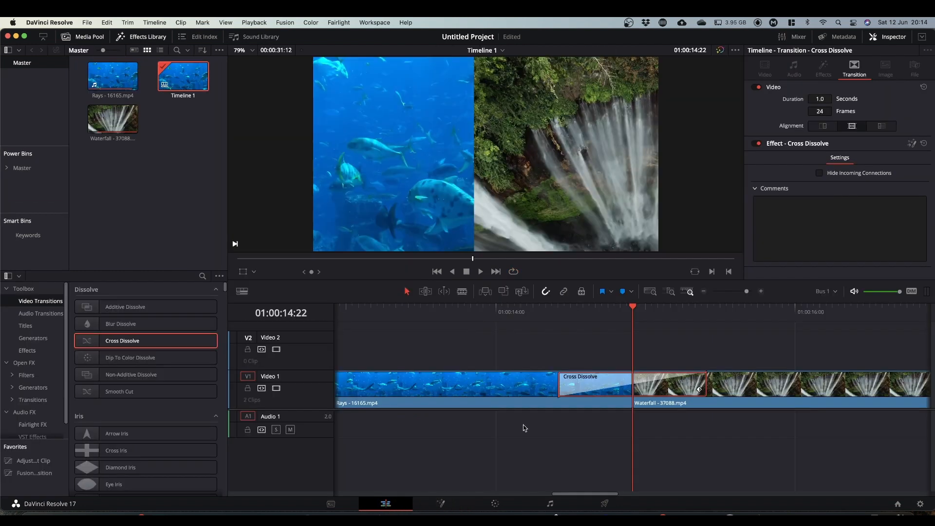
drag(634, 310, 501, 330)
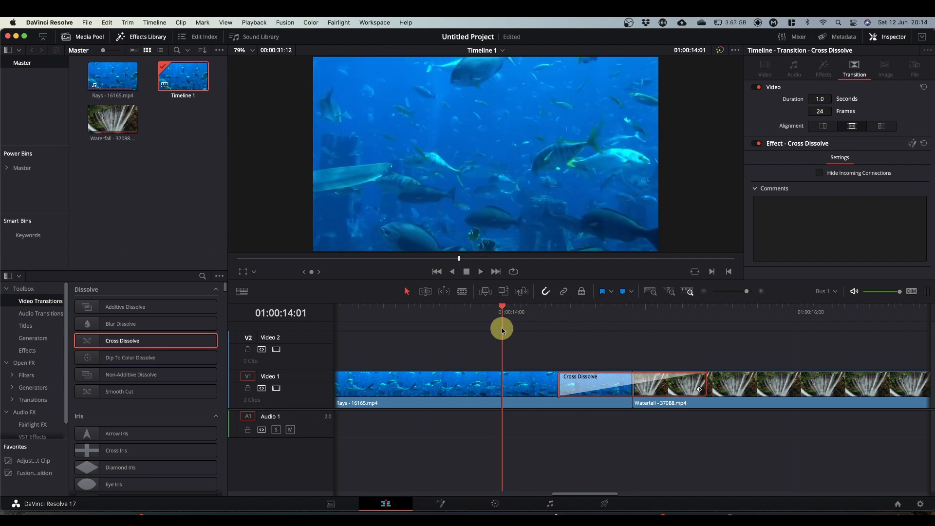
key(space)
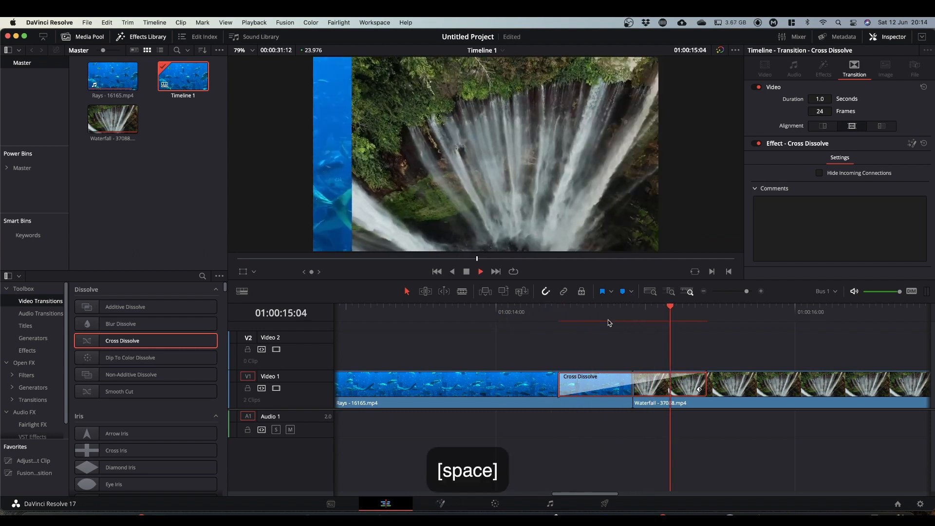
click(531, 311)
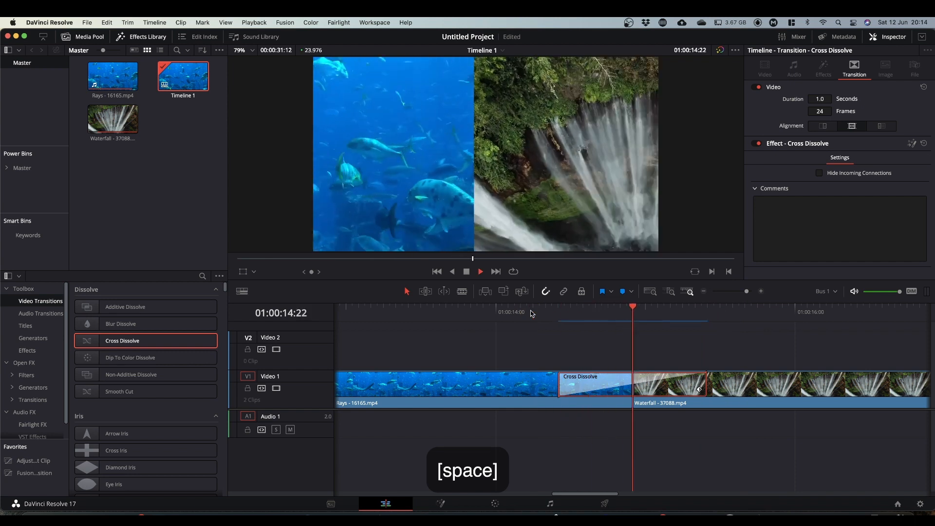
click(534, 312)
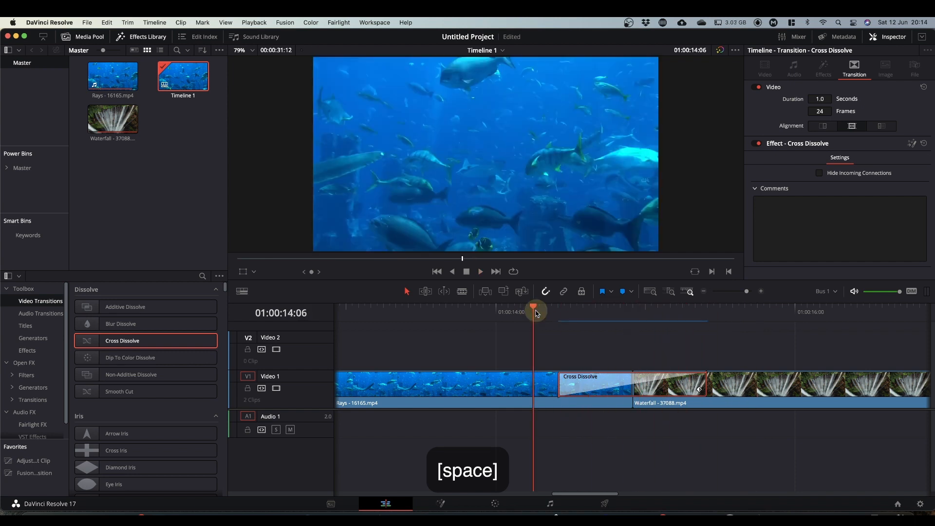
key(space)
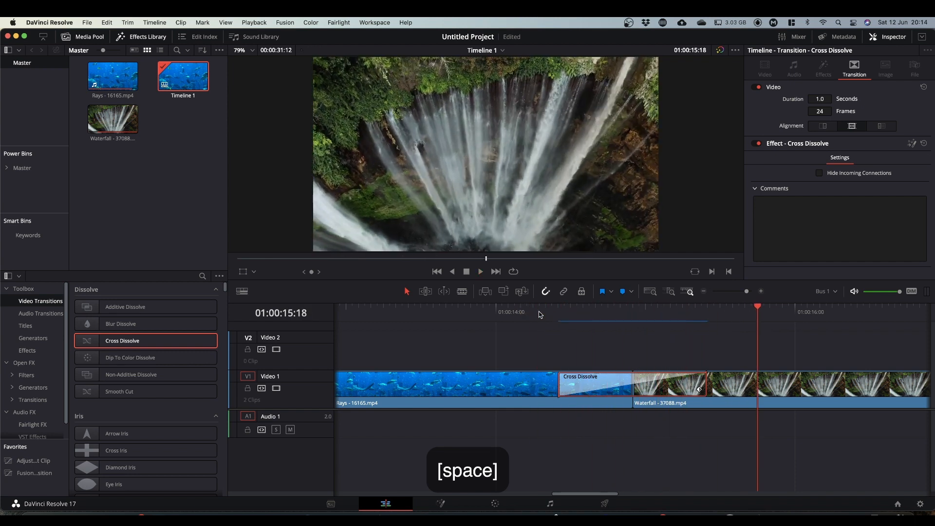
click(539, 312)
key(space)
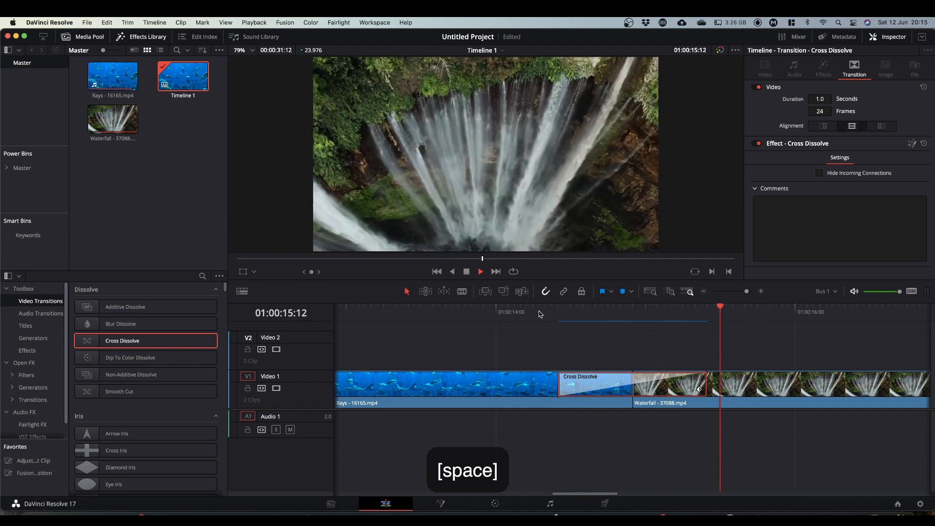
key(space)
click(539, 312)
key(space)
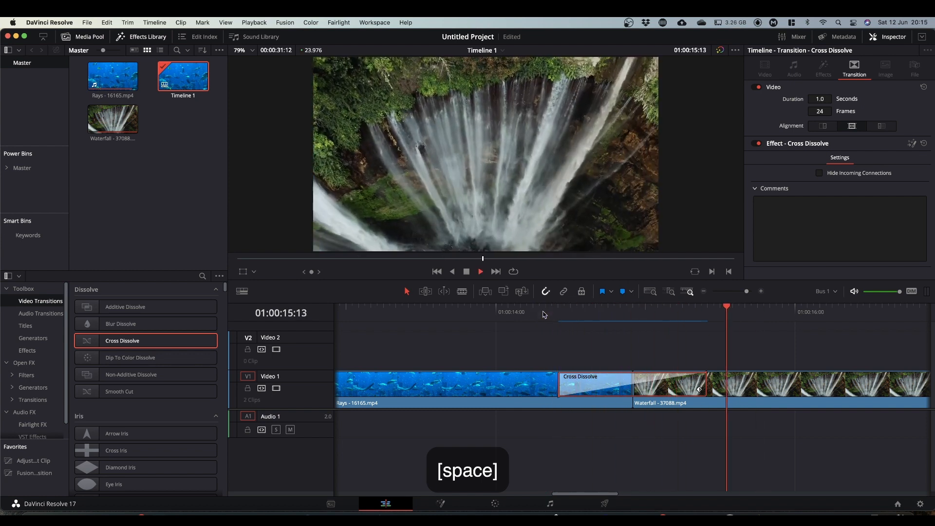
key(space)
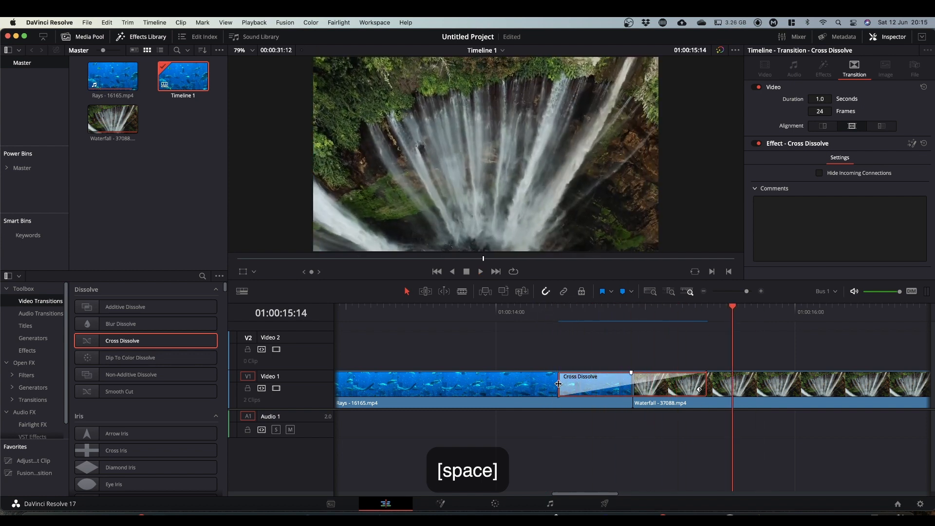
Shorten the Cross Dissolve transition to 8 frames and play it back several times
drag(558, 384, 610, 384)
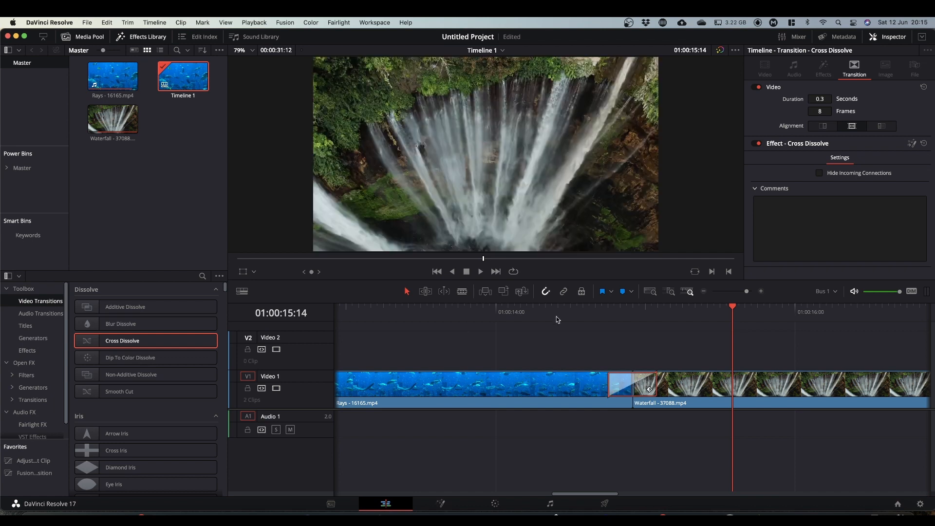
click(558, 319)
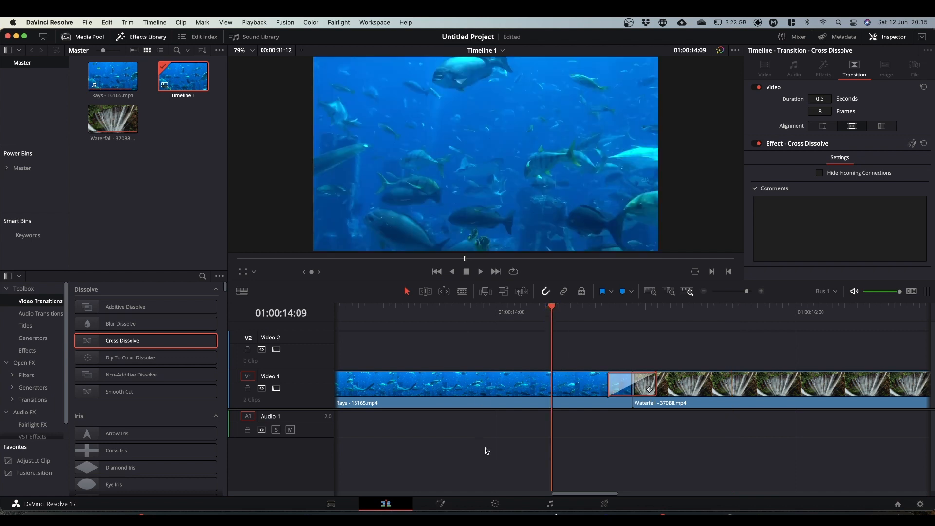
key(space)
key(space)
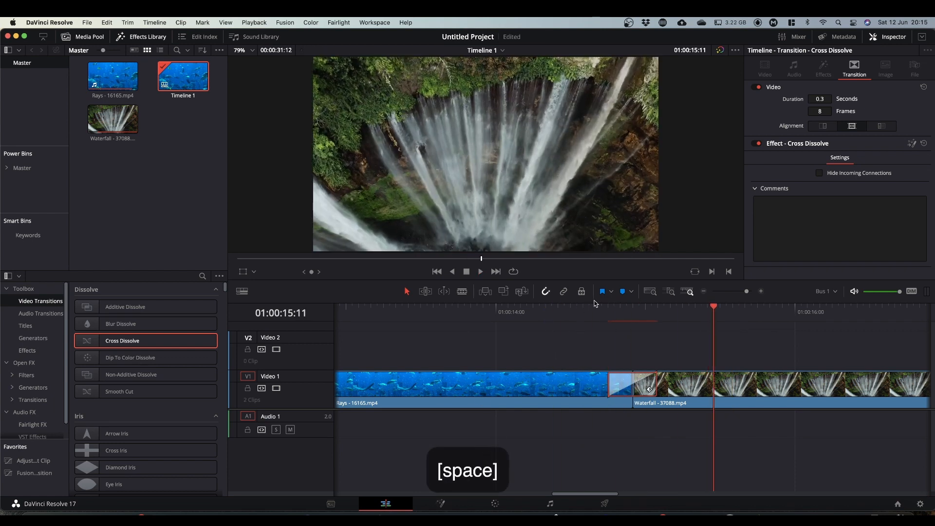
click(586, 317)
key(space)
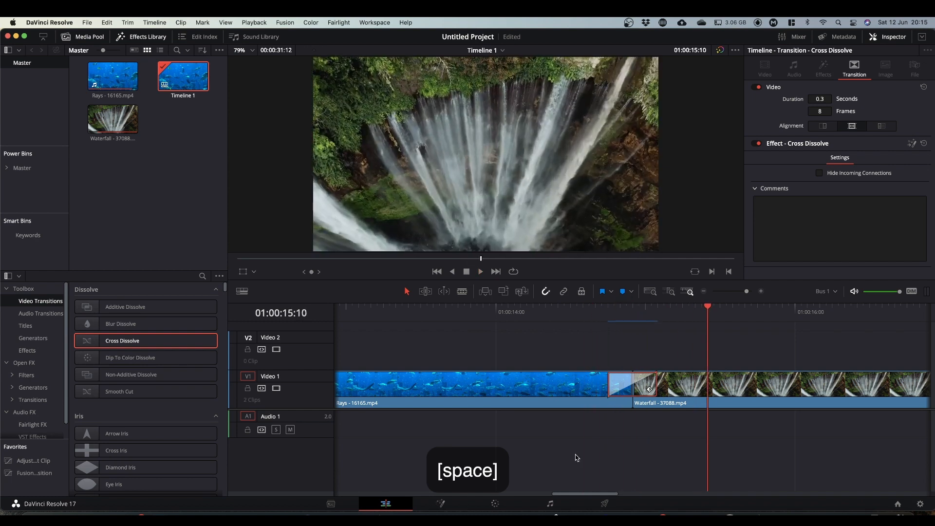
click(593, 310)
key(space)
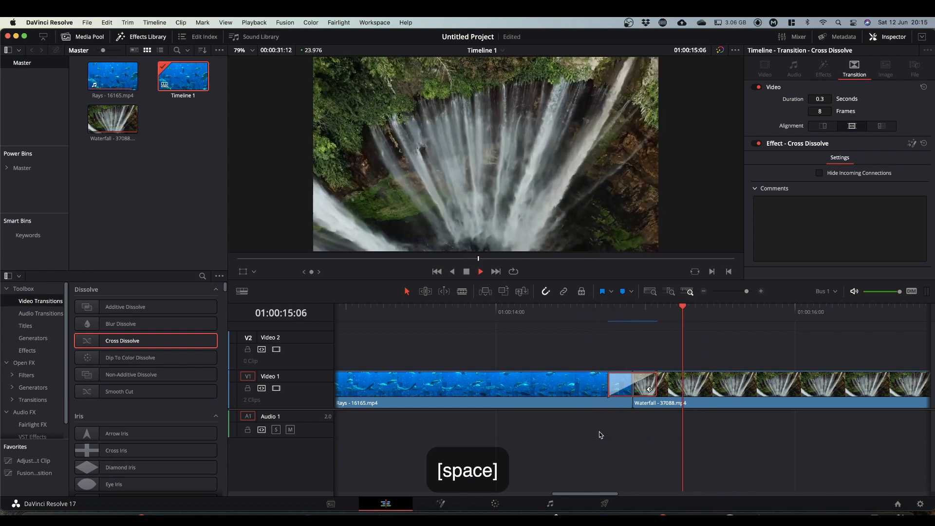
key(space)
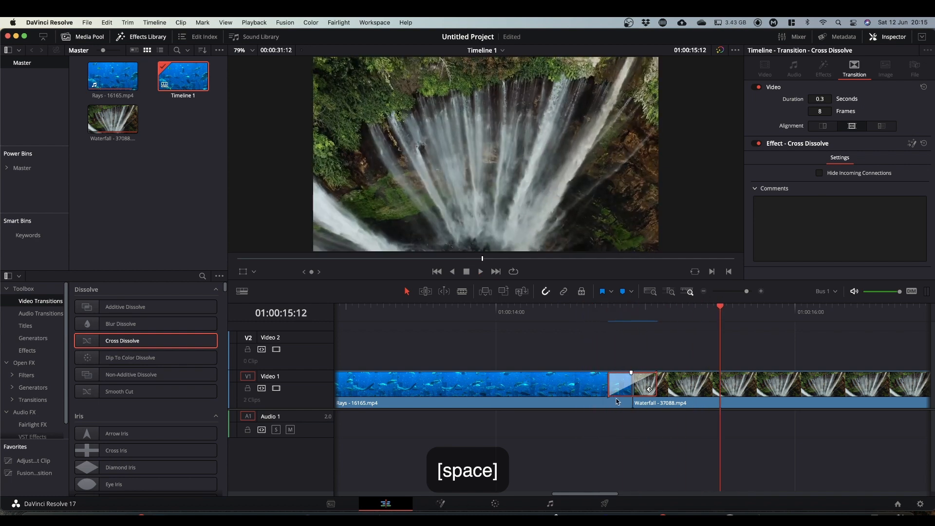
Lengthen the Cross Dissolve transition to 18 frames and save it as a transition preset named Slide Left
drag(613, 384, 577, 383)
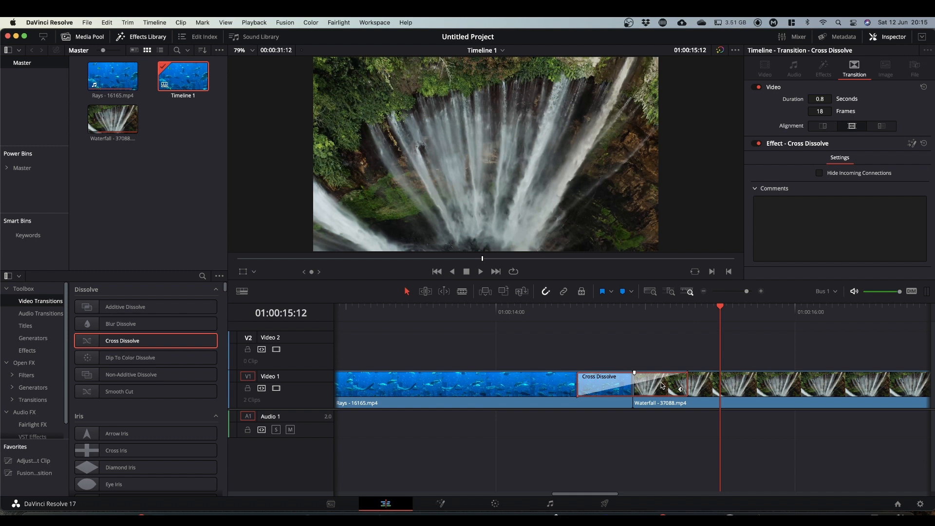
right_click(663, 388)
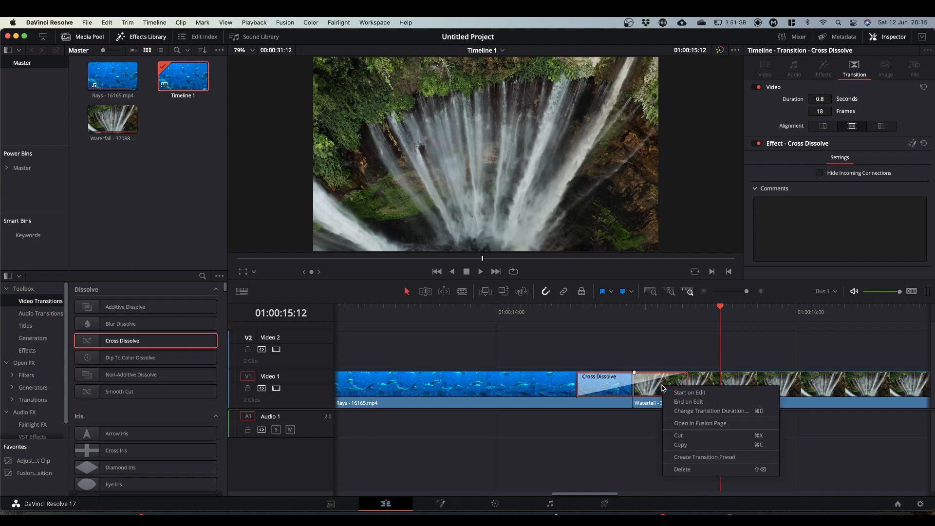
click(700, 459)
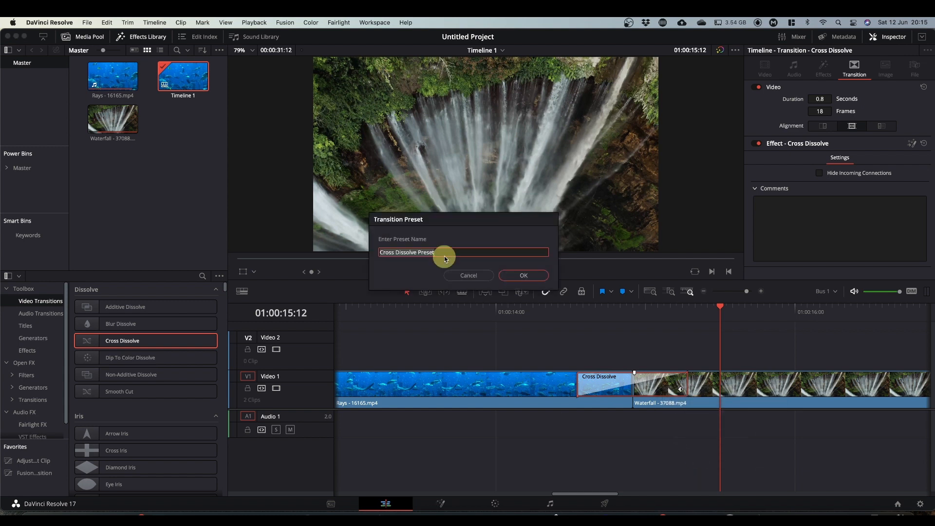
drag(444, 256, 325, 255)
text(S)
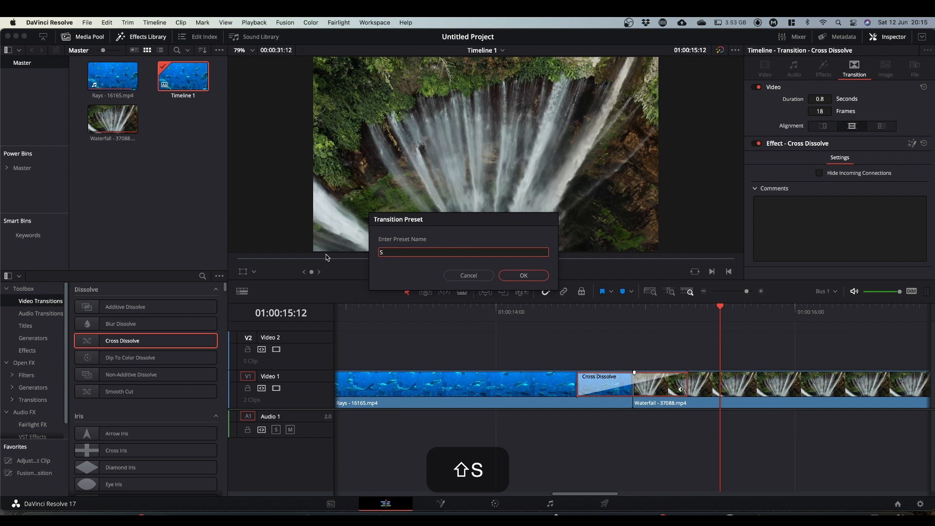
text(lide Left)
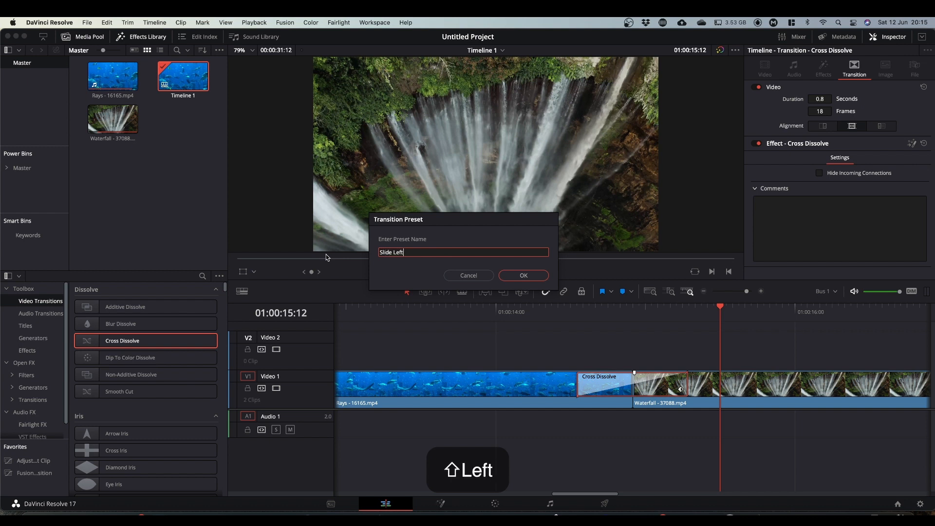
key(Return)
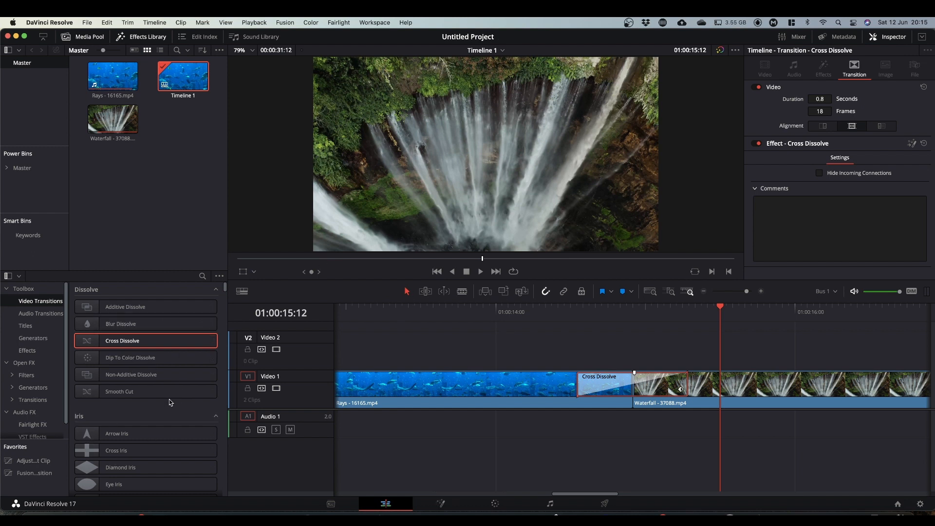
Replace the existing transition between the Rays and Waterfall clips with the Slide Left user preset
scroll(170, 402, down, 10)
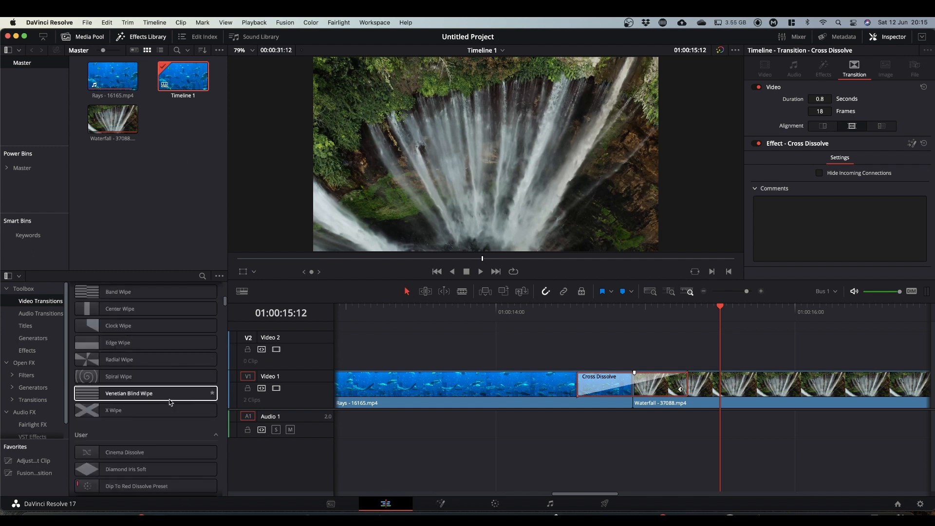
scroll(170, 402, down, 3)
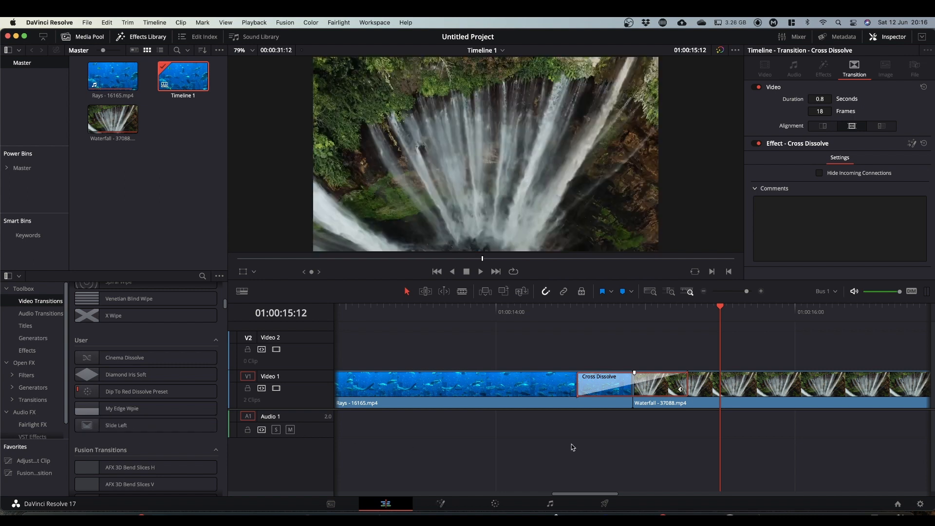
key(BackSpace)
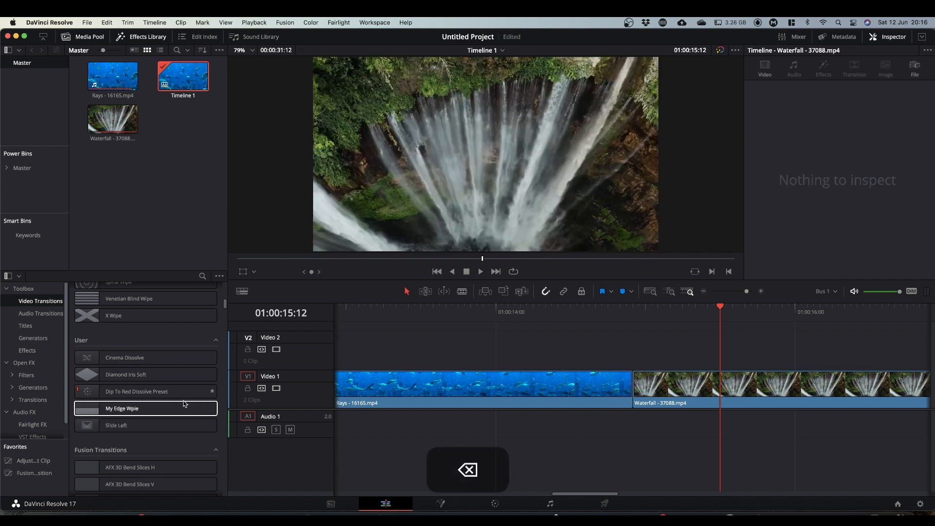
drag(106, 425, 643, 385)
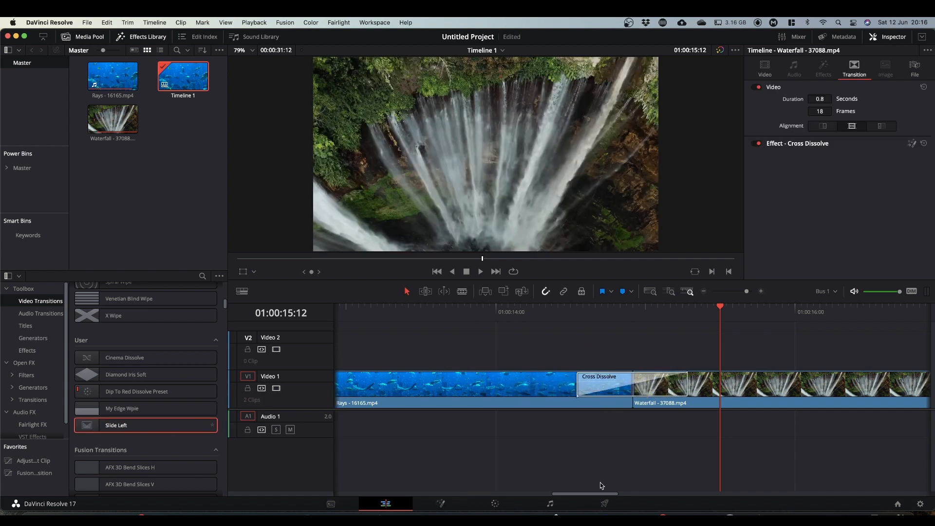
Play the Slide Left transition between the Rays and Waterfall clips repeatedly, starting just before it each time
click(558, 312)
key(space)
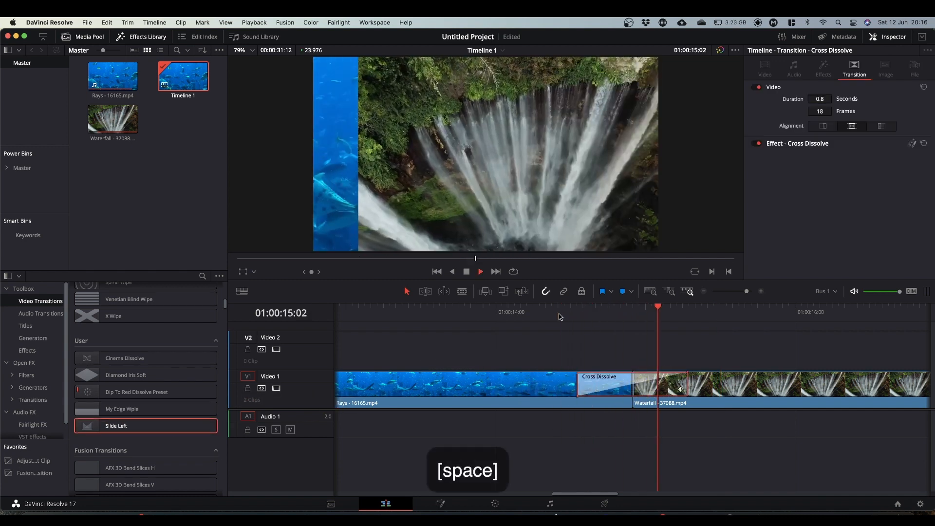
drag(718, 308, 540, 325)
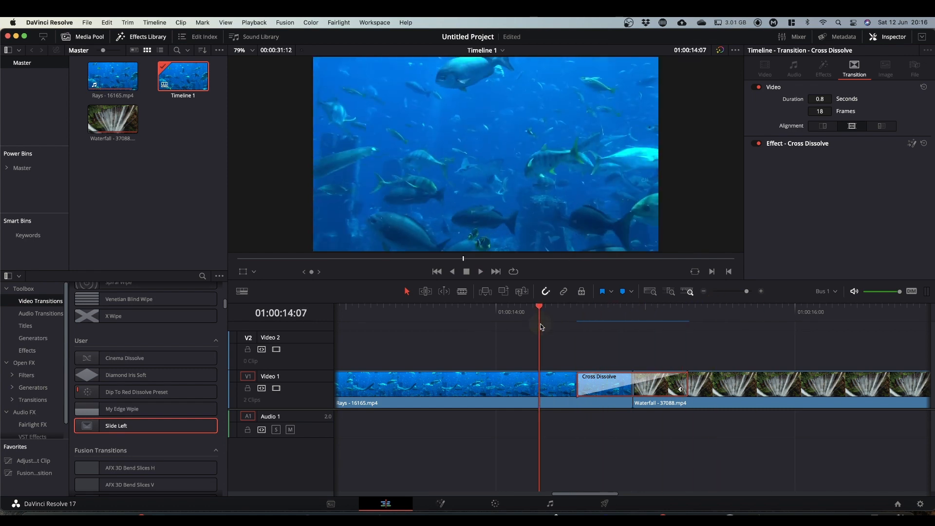
key(space)
key(space)
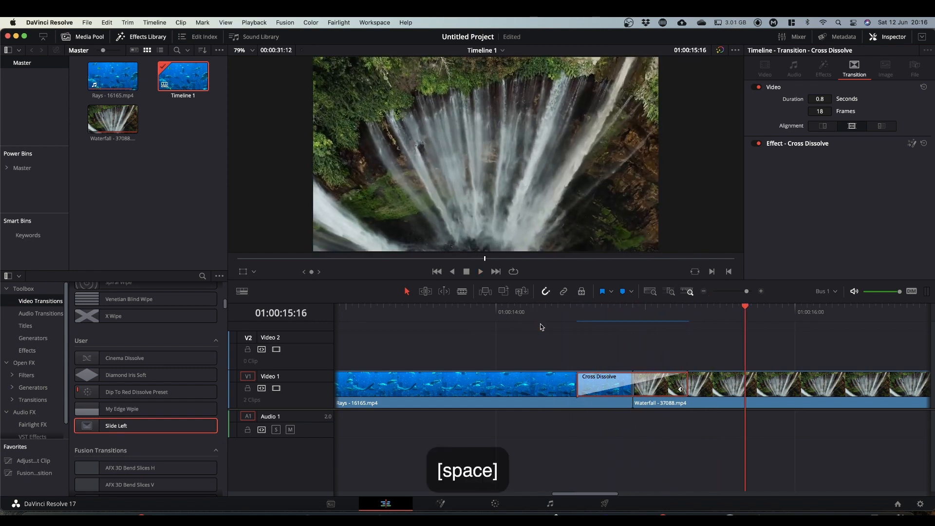
click(558, 311)
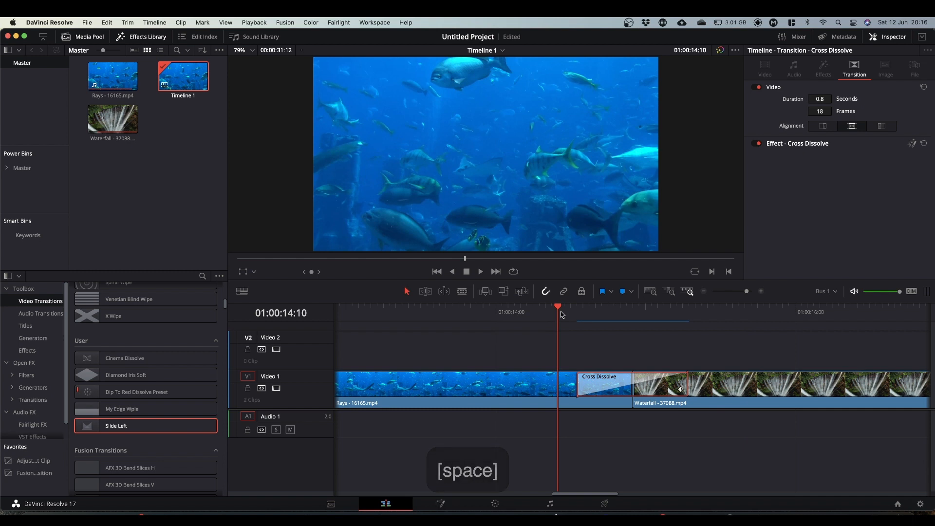
key(space)
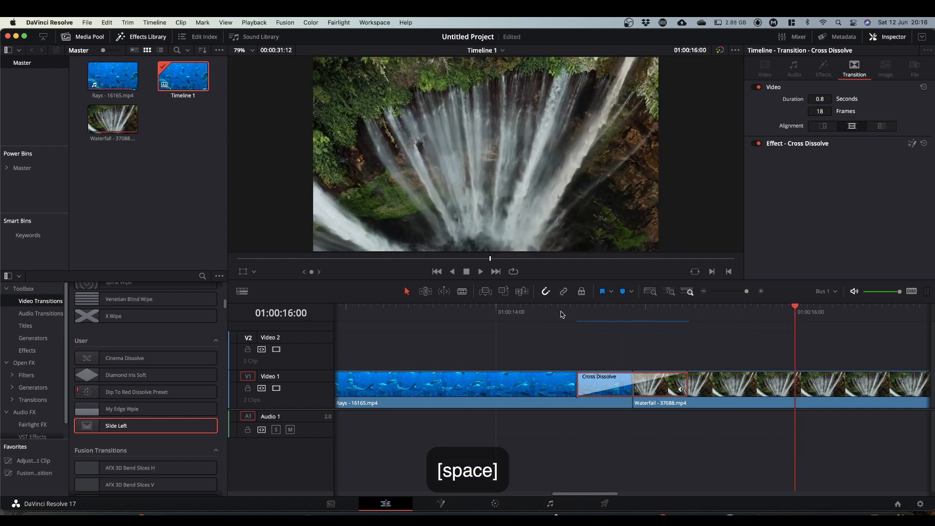
key(space)
click(560, 311)
key(space)
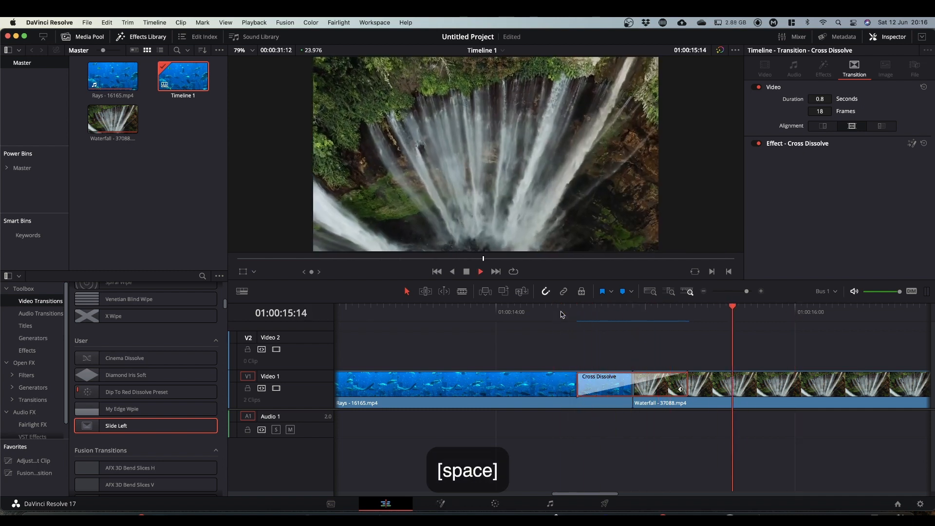
key(space)
click(559, 311)
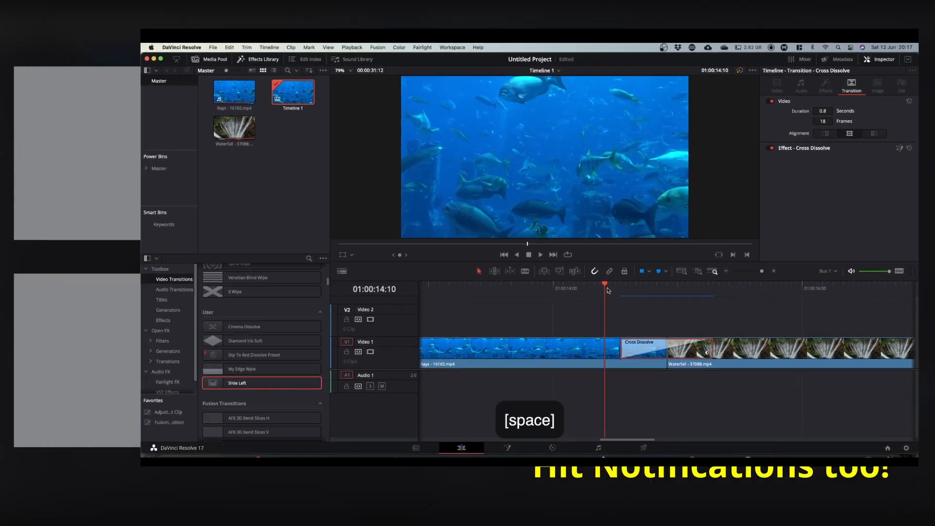
key(space)
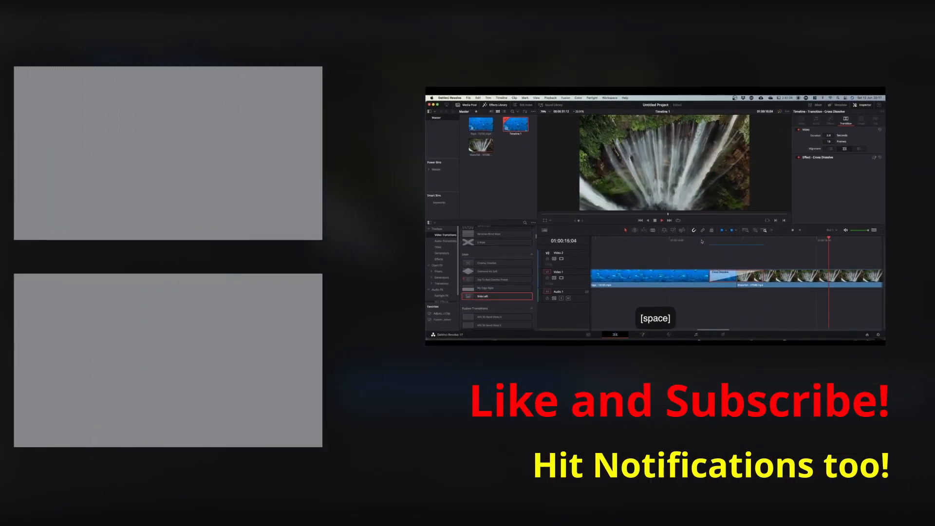
click(667, 257)
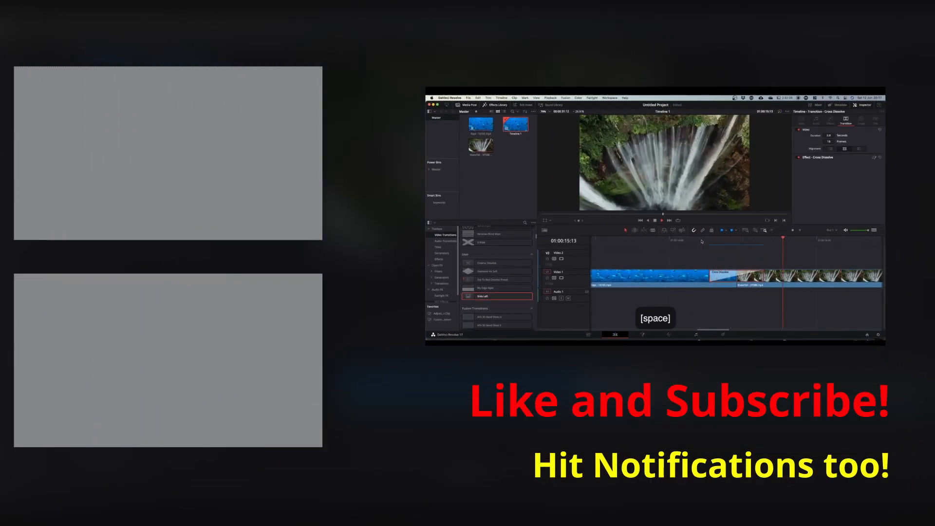
click(701, 241)
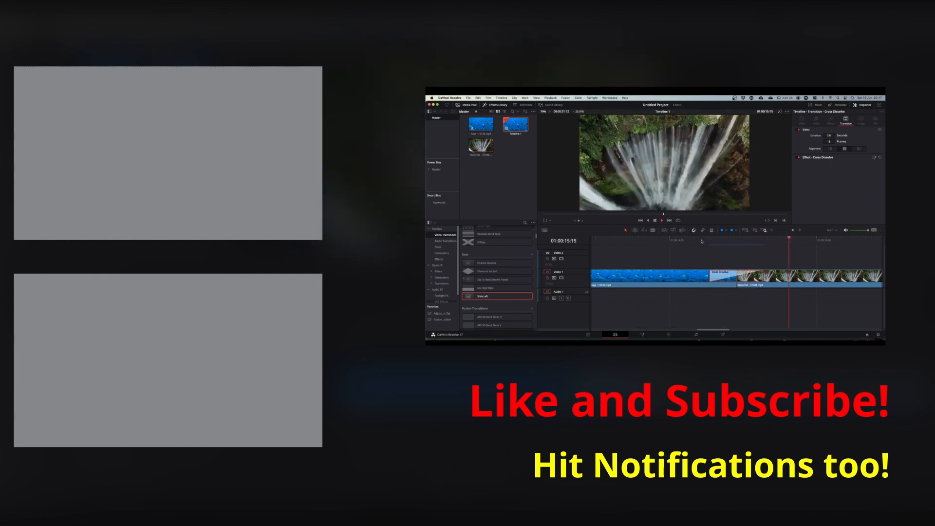
click(701, 241)
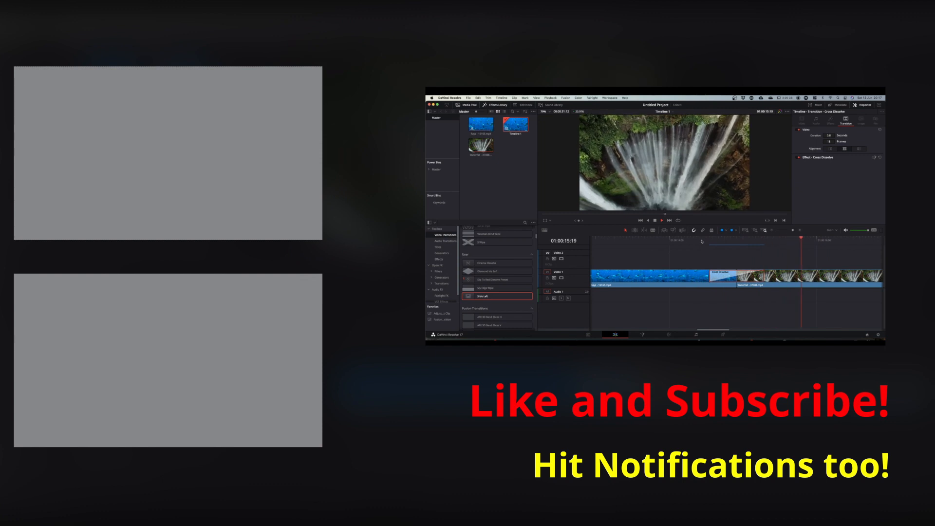
click(702, 241)
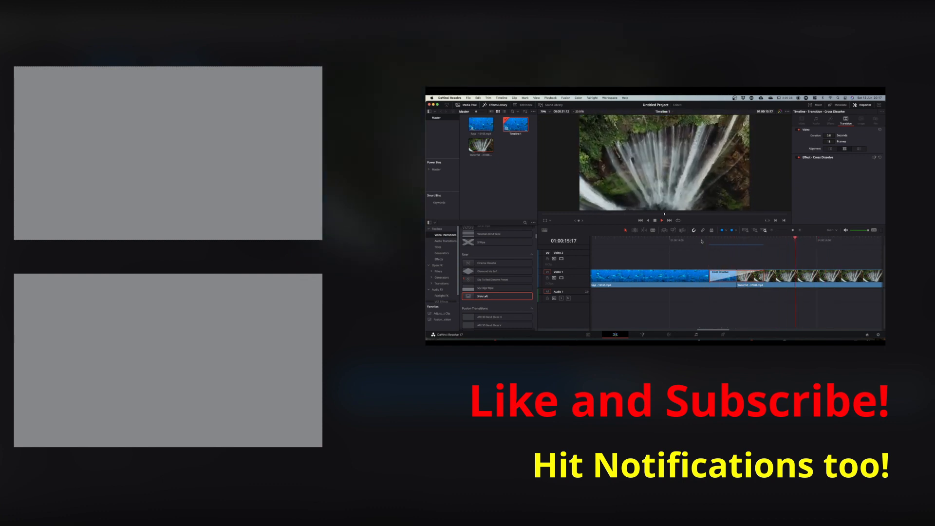